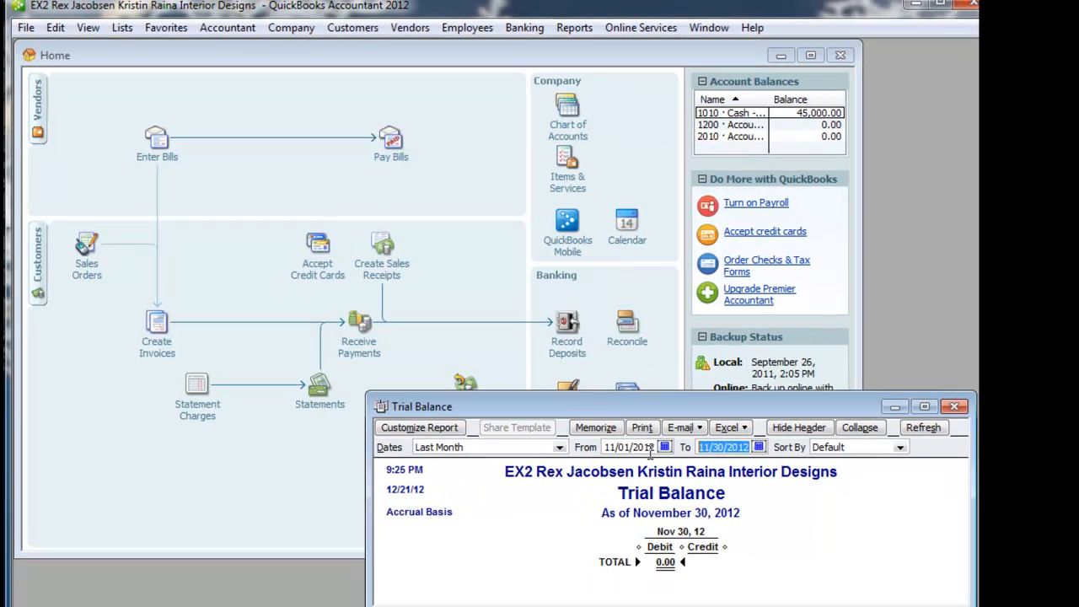
# - Set the Trial Balance report's end date to 01/31/2013
pyautogui.write('01312013')
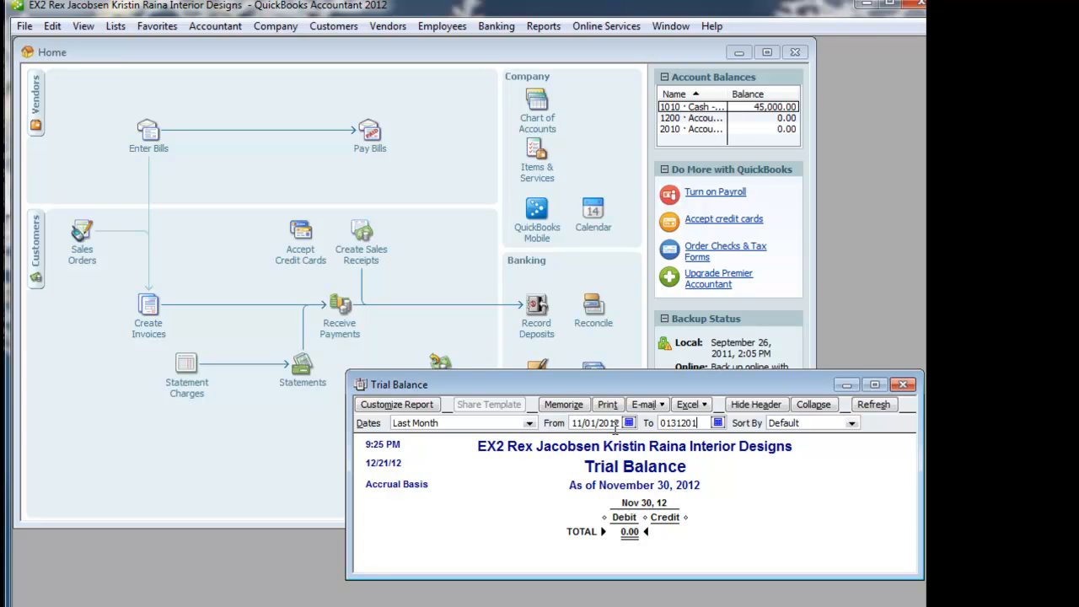
pyautogui.press('Tab')
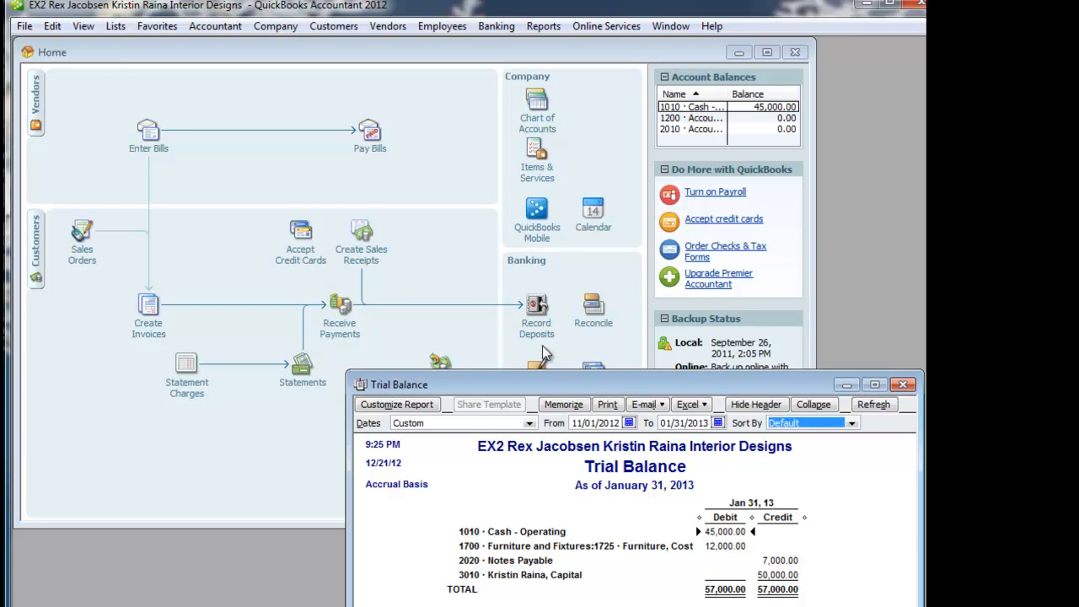
# - Start a general journal entry with a debit of 50 to account 1305 Office Supplies
pyautogui.click(280, 25)
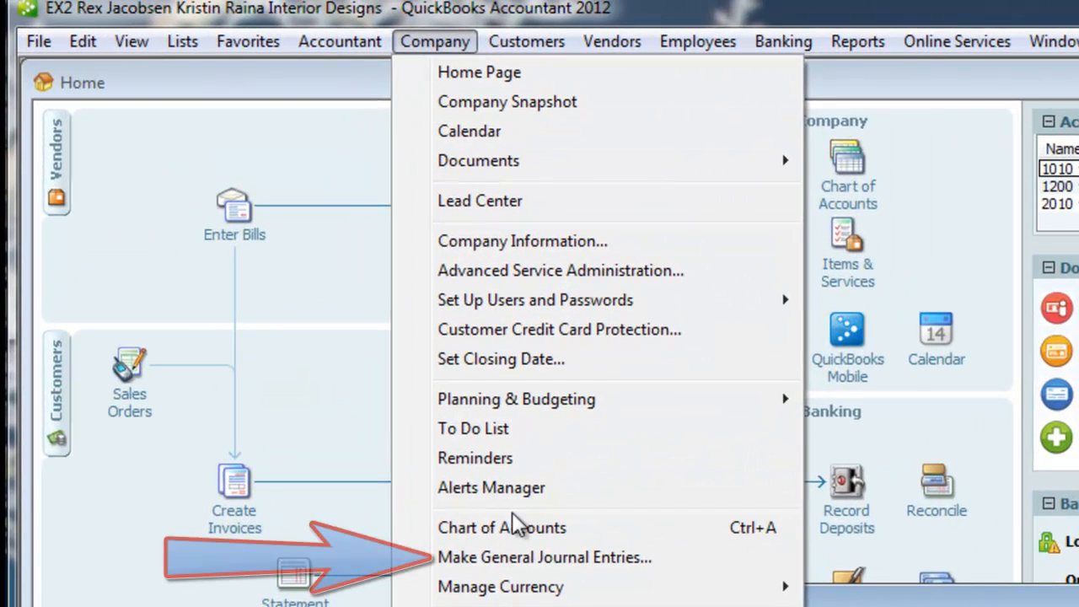
pyautogui.click(511, 556)
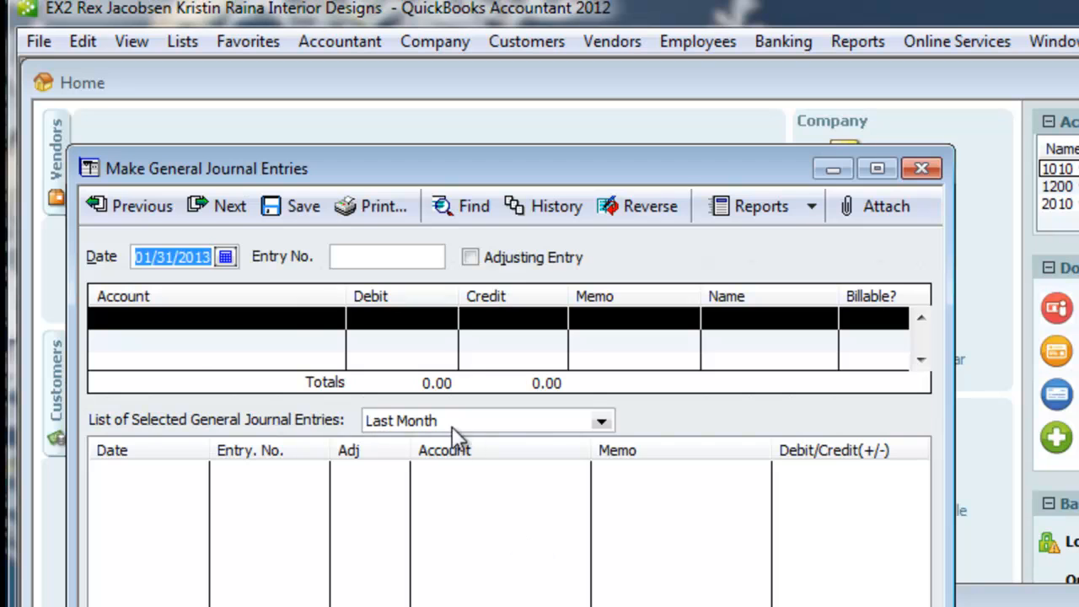
pyautogui.click(338, 318)
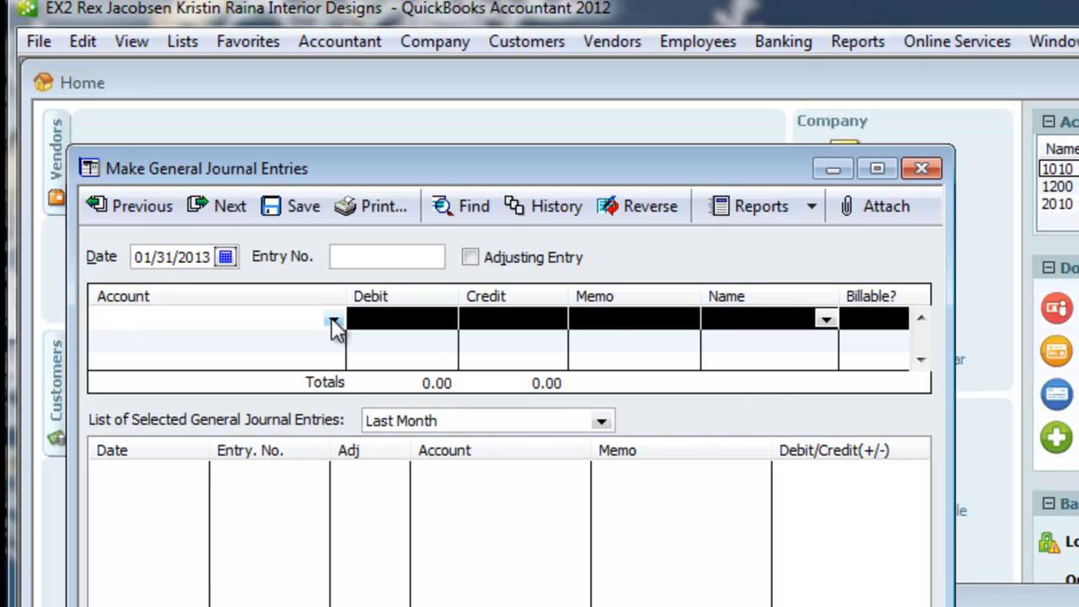
pyautogui.click(334, 322)
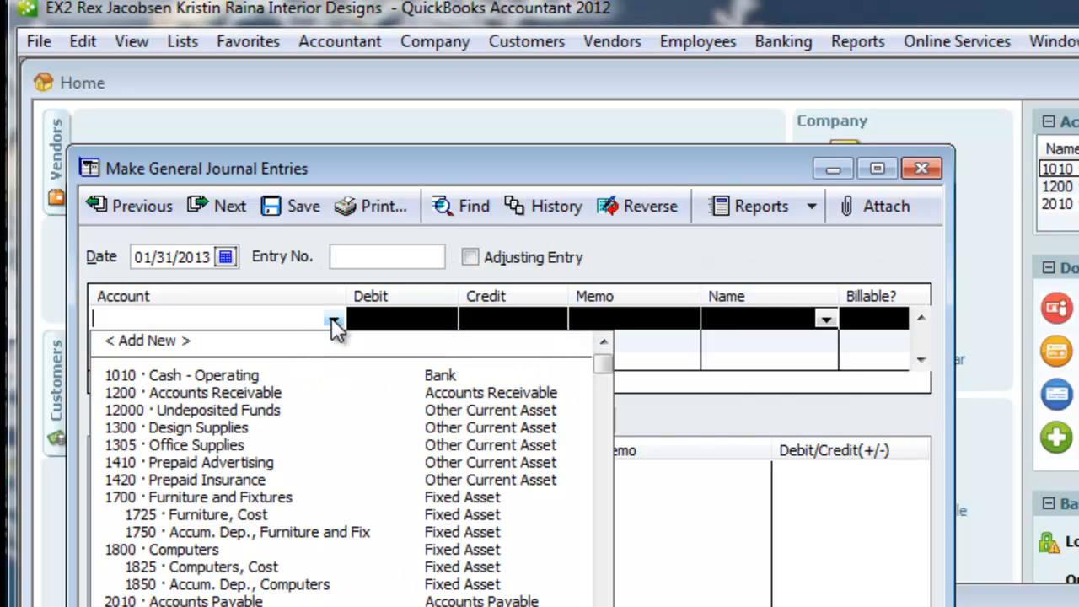
pyautogui.click(210, 440)
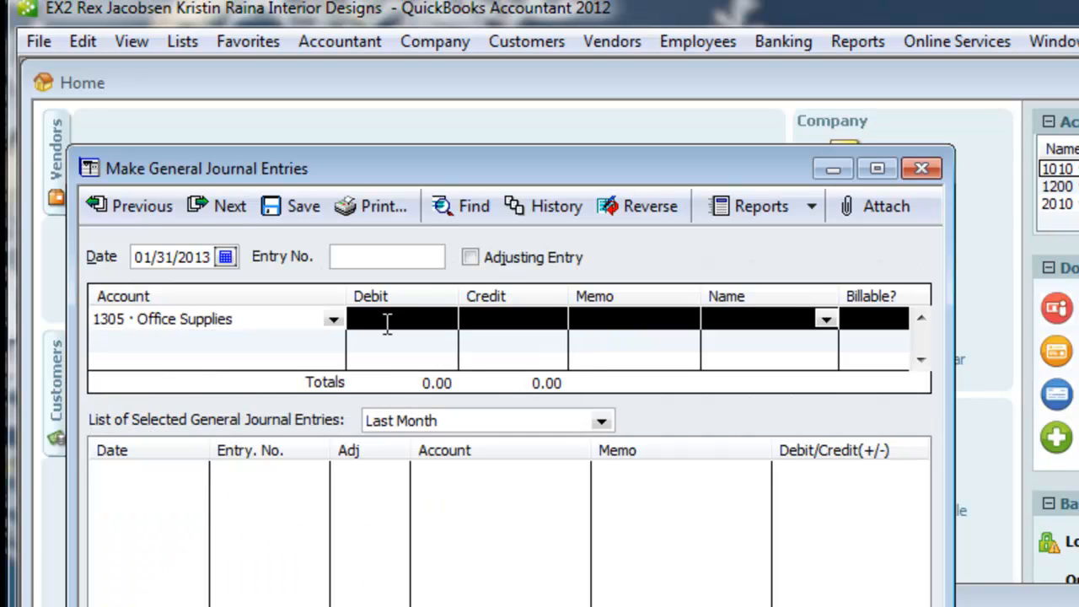
pyautogui.click(387, 324)
pyautogui.write('50')
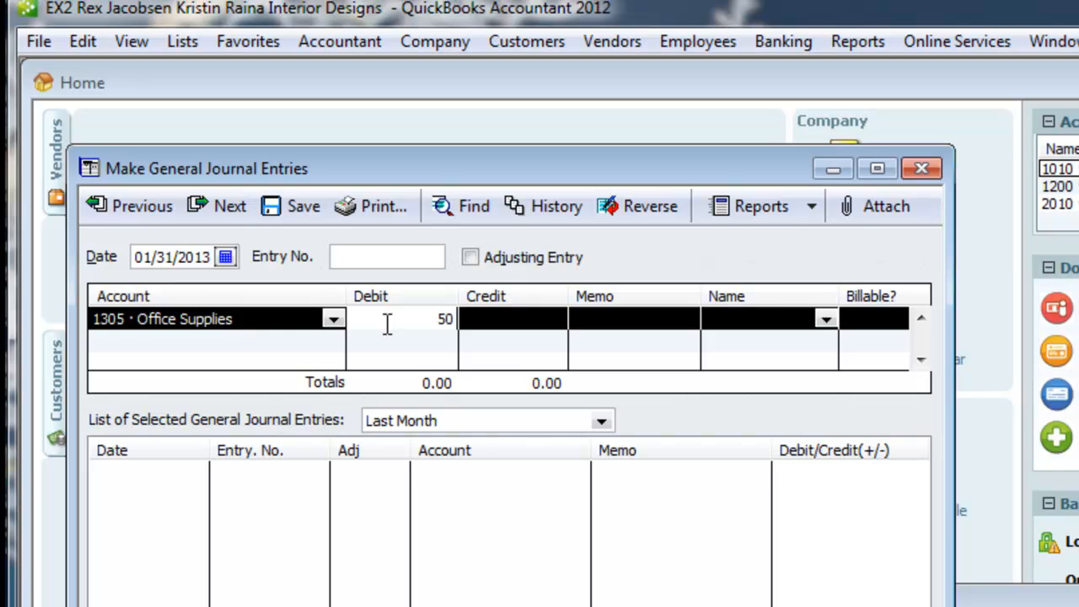
# - Assign the journal entry's second line, the 50.00 credit, to account 1010 Cash - Operating
pyautogui.click(296, 344)
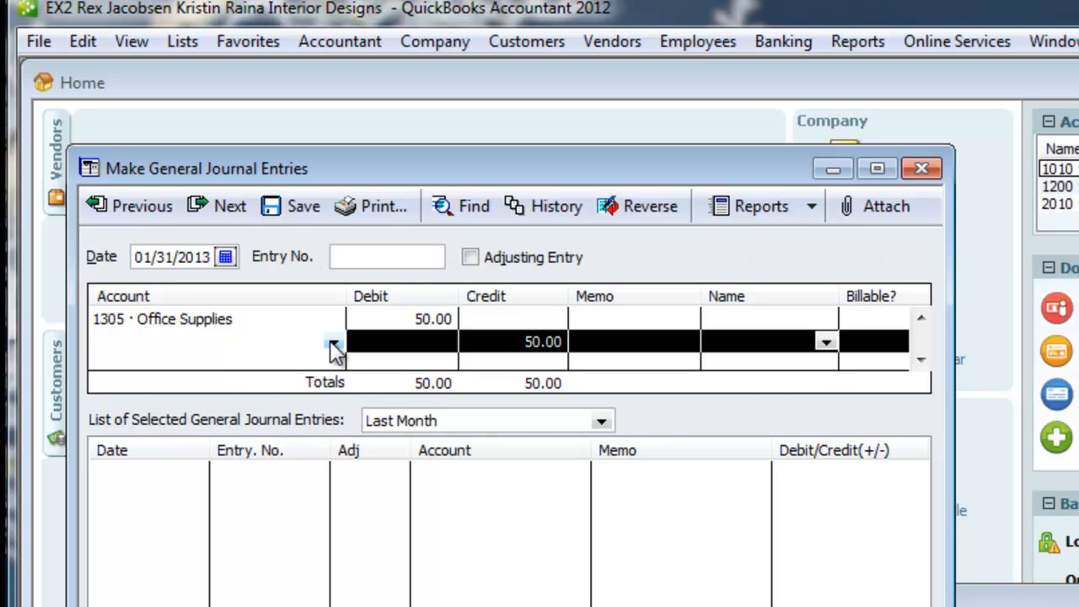
pyautogui.click(334, 345)
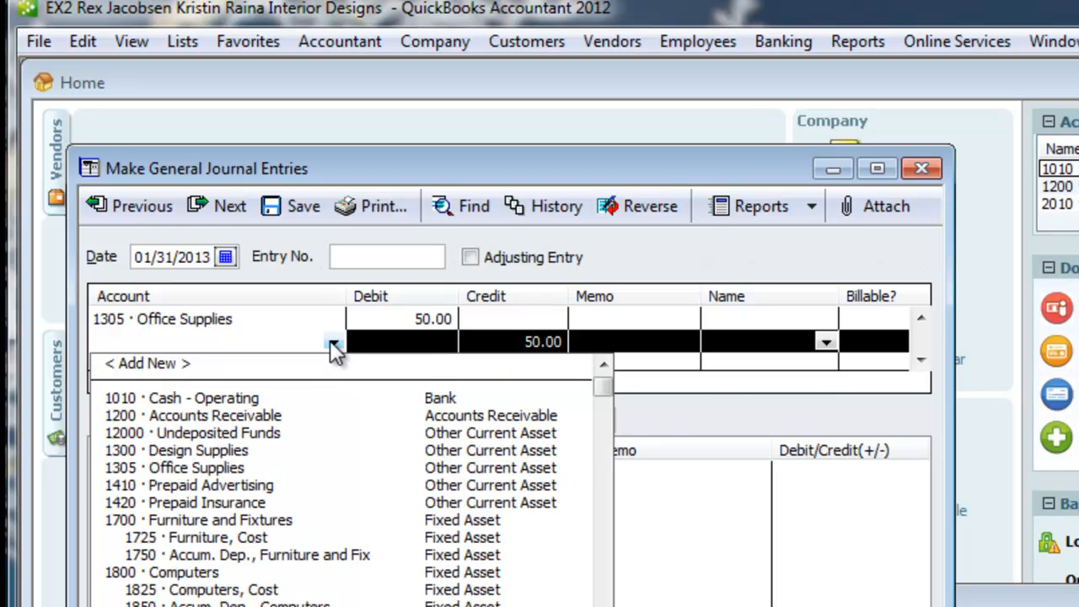
pyautogui.click(253, 401)
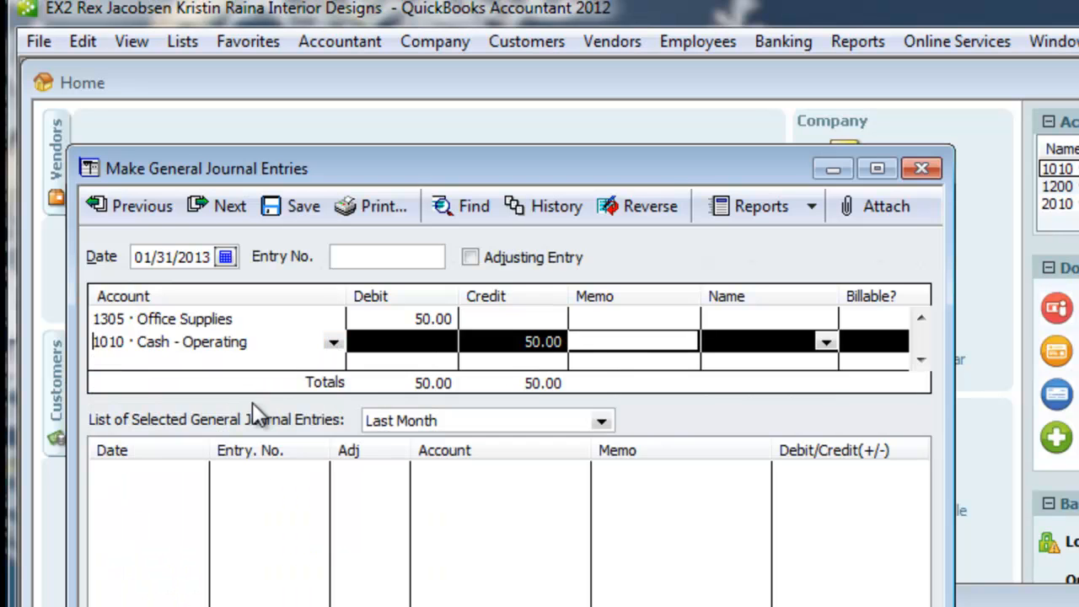
# - Add the memo "Check 0001. Purchased from Office Depot" to the Cash - Operating line and save the journal entry
pyautogui.click(608, 344)
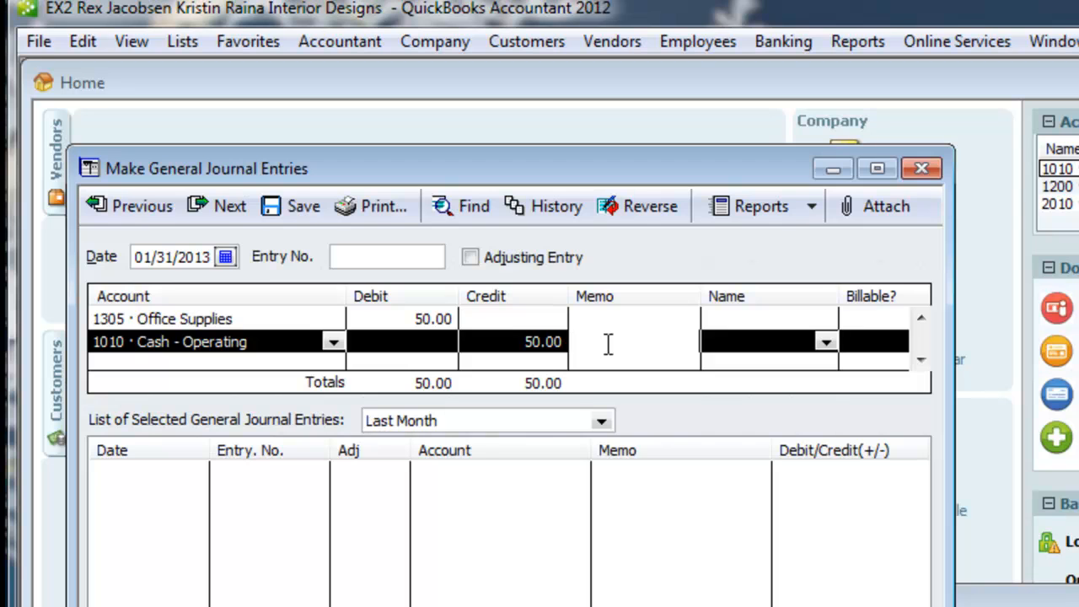
pyautogui.write('Check 0001. Purchase f')
pyautogui.press('BackSpace')
pyautogui.write('d from Office Depot')
pyautogui.click(633, 318)
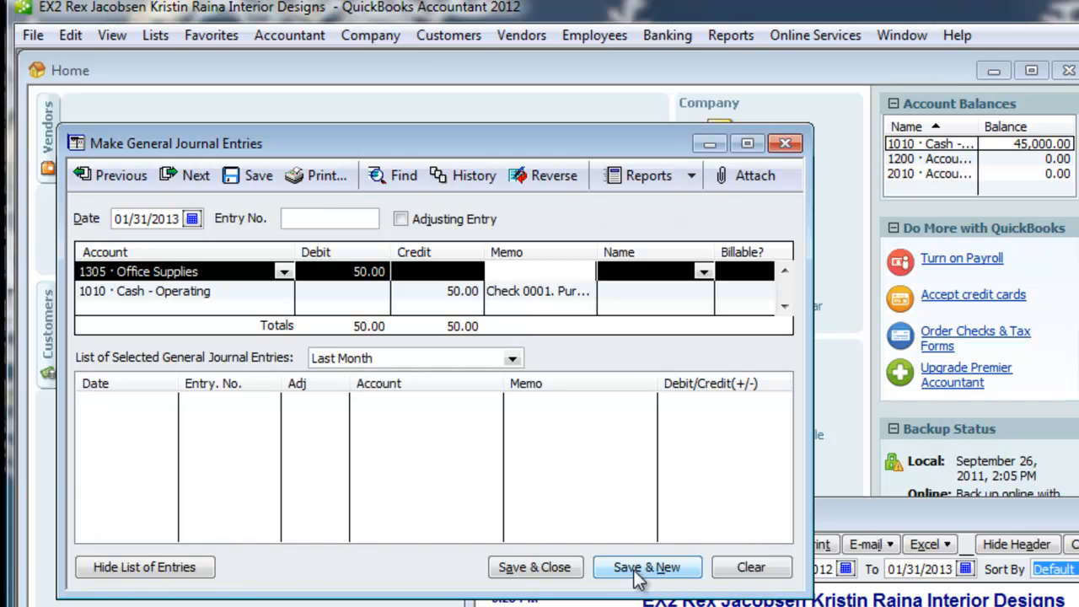
pyautogui.click(241, 182)
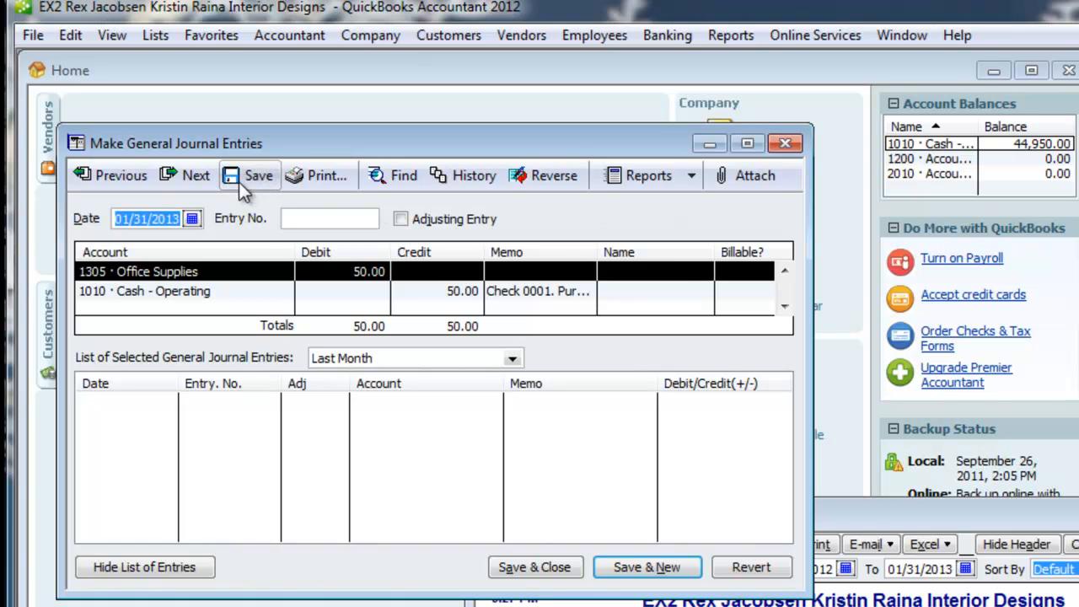
# - Reposition the Trial Balance report next to the saved journal entry and examine the cash and office supplies balances
pyautogui.moveTo(859, 510); pyautogui.dragTo(760, 260)
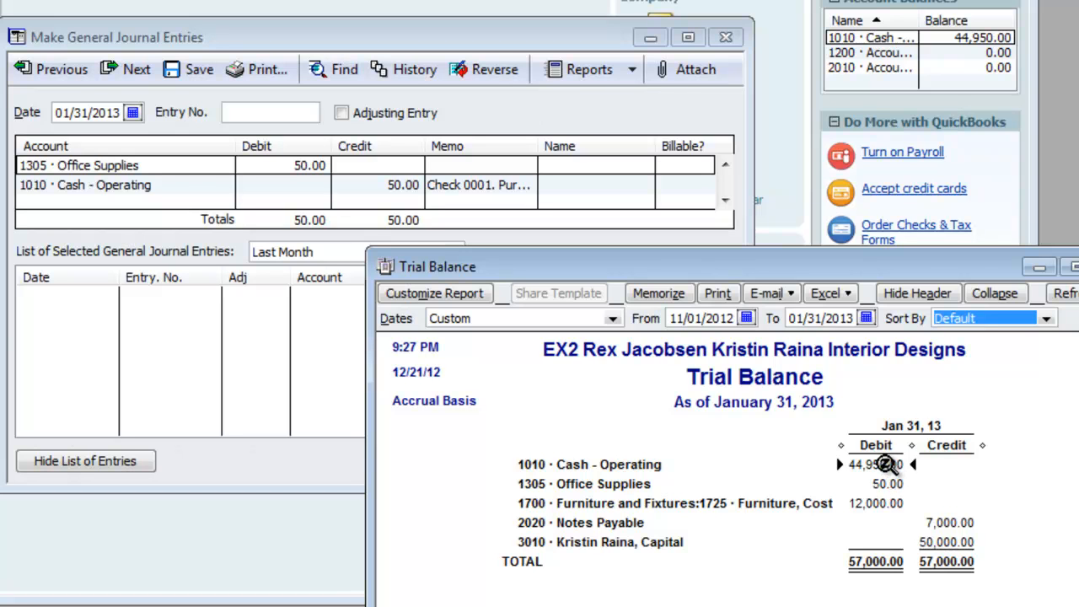
pyautogui.moveTo(916, 262); pyautogui.dragTo(936, 320)
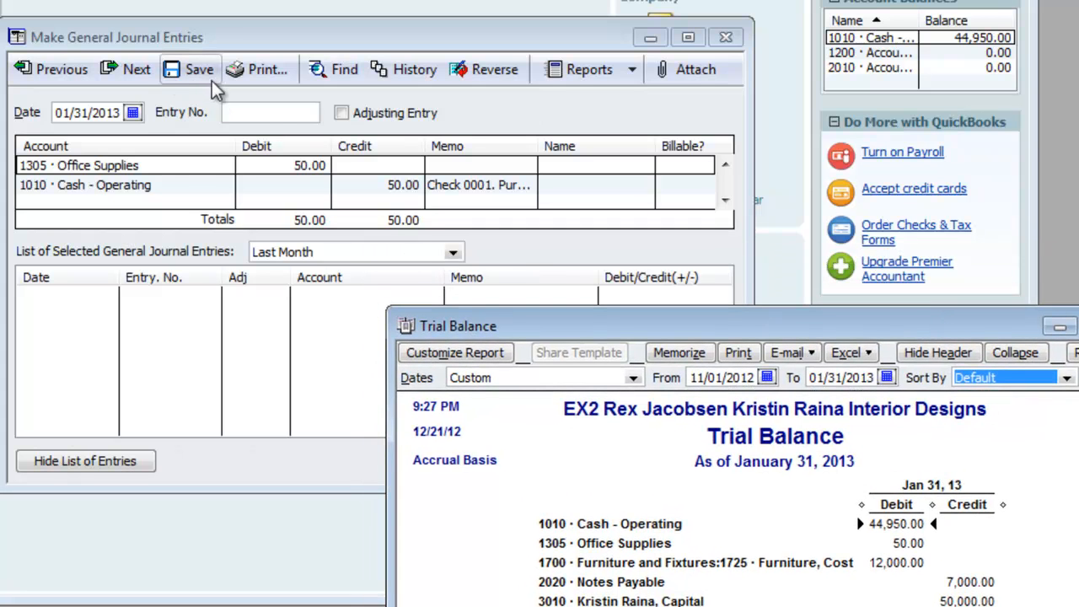
pyautogui.moveTo(591, 336); pyautogui.dragTo(580, 496)
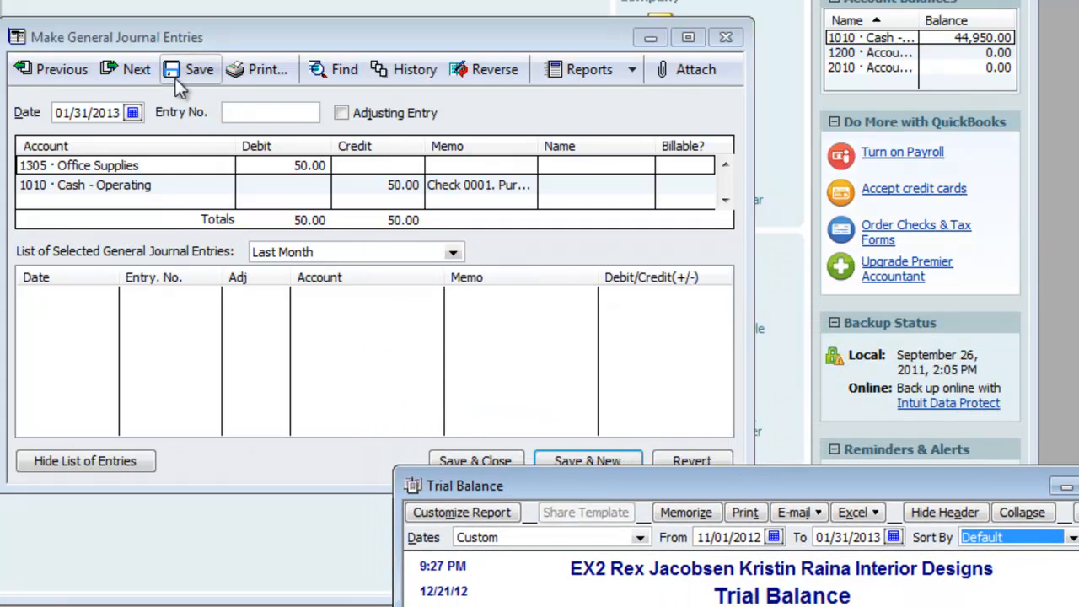
pyautogui.moveTo(511, 487); pyautogui.dragTo(514, 496)
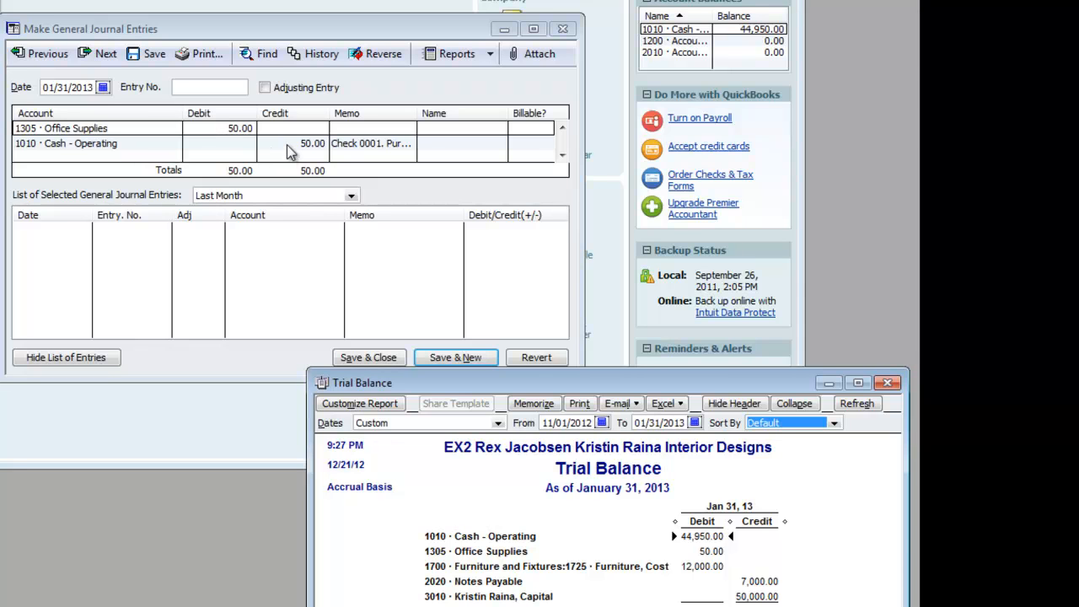
# - Close the general journal entry window and start a check from 1010 Cash - Operating payable to Grayson Graphics
pyautogui.moveTo(327, 32); pyautogui.dragTo(349, 23)
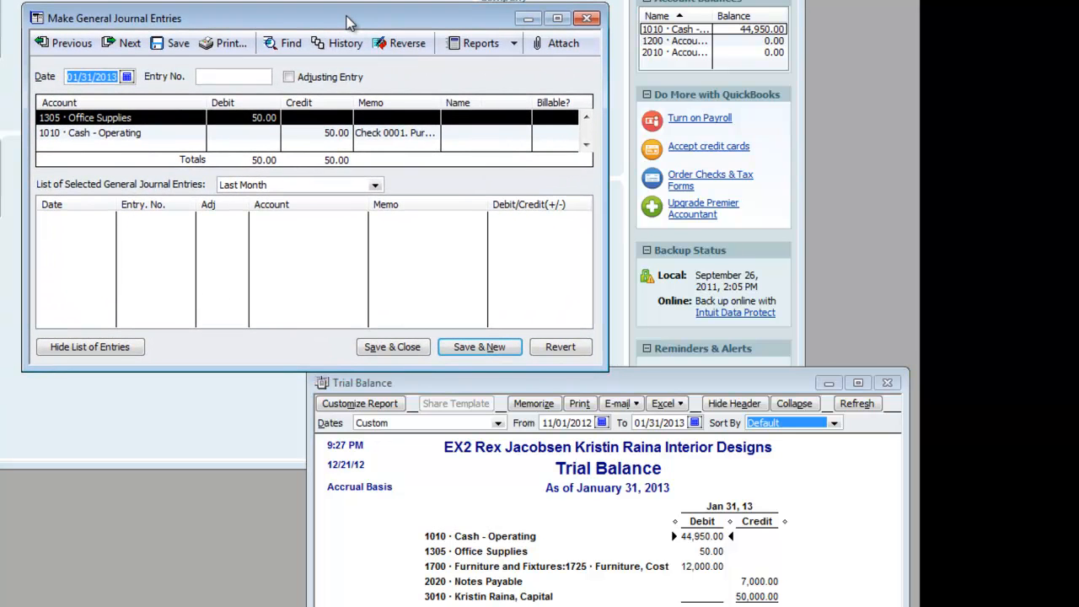
pyautogui.click(587, 19)
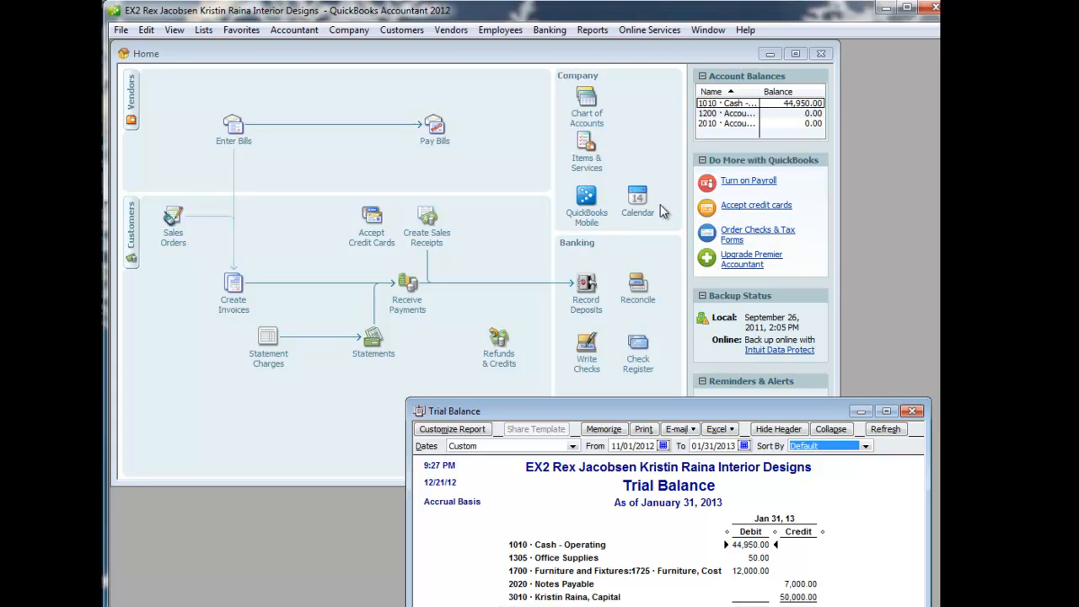
pyautogui.click(586, 354)
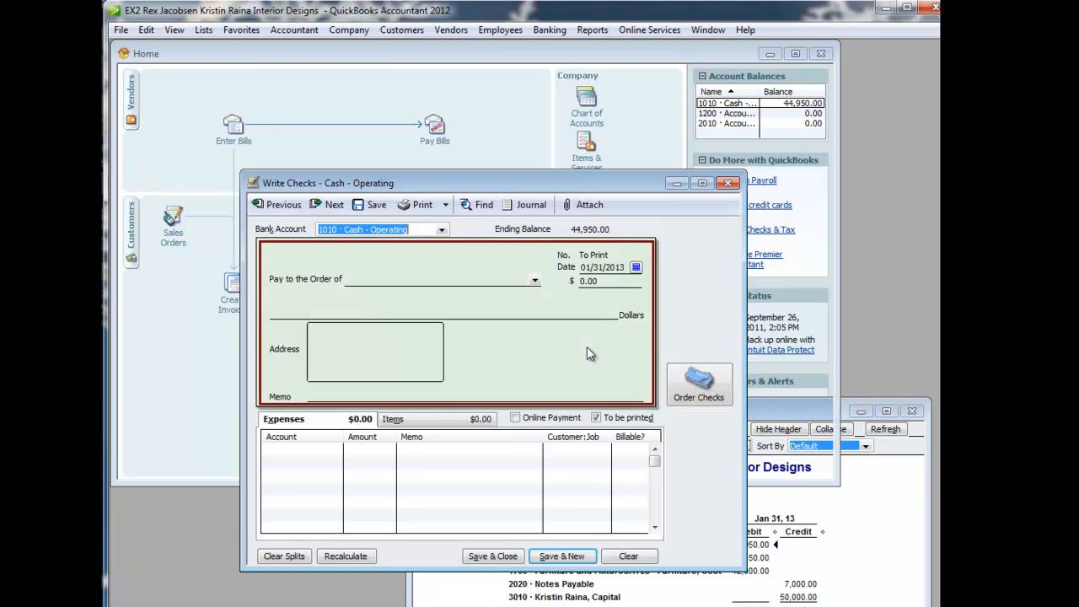
pyautogui.moveTo(574, 189); pyautogui.dragTo(475, 65)
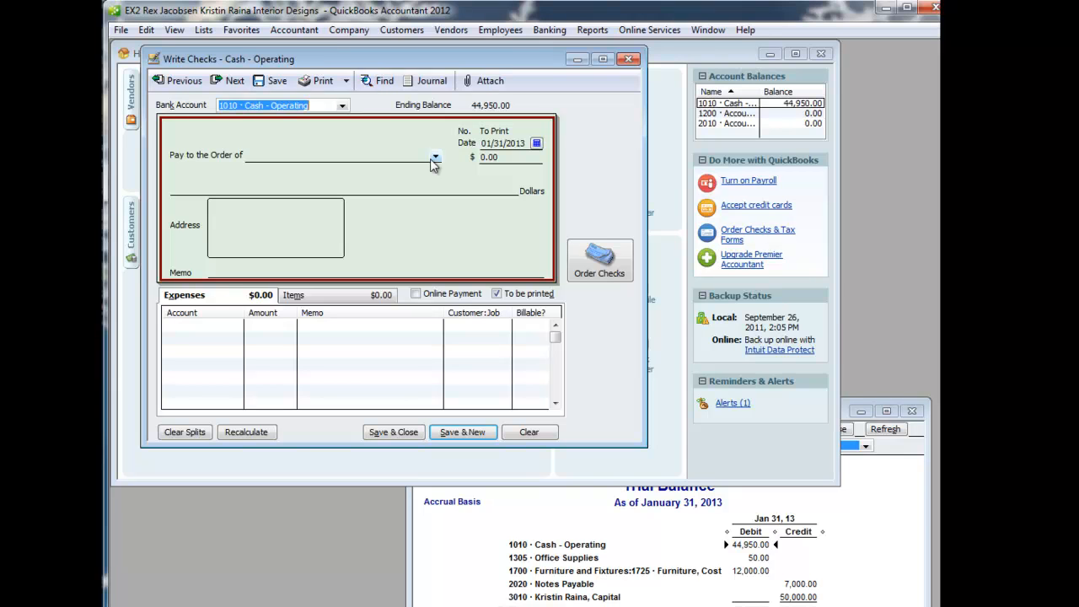
pyautogui.click(436, 158)
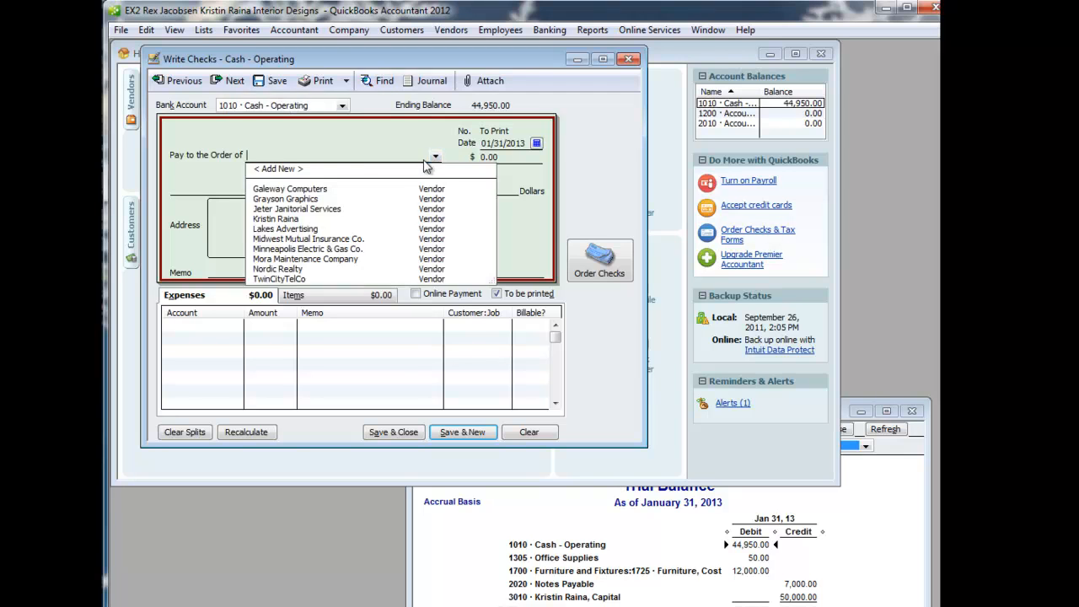
pyautogui.click(295, 199)
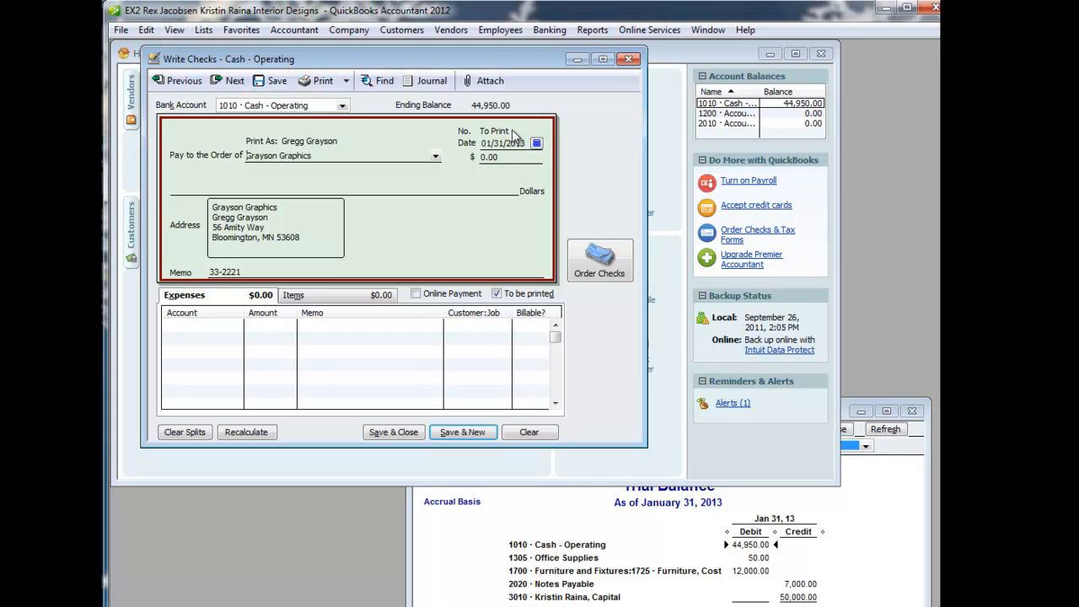
# - Turn off the check's To be printed option, number it 0002 and set its amount to 25
pyautogui.click(497, 294)
pyautogui.click(513, 127)
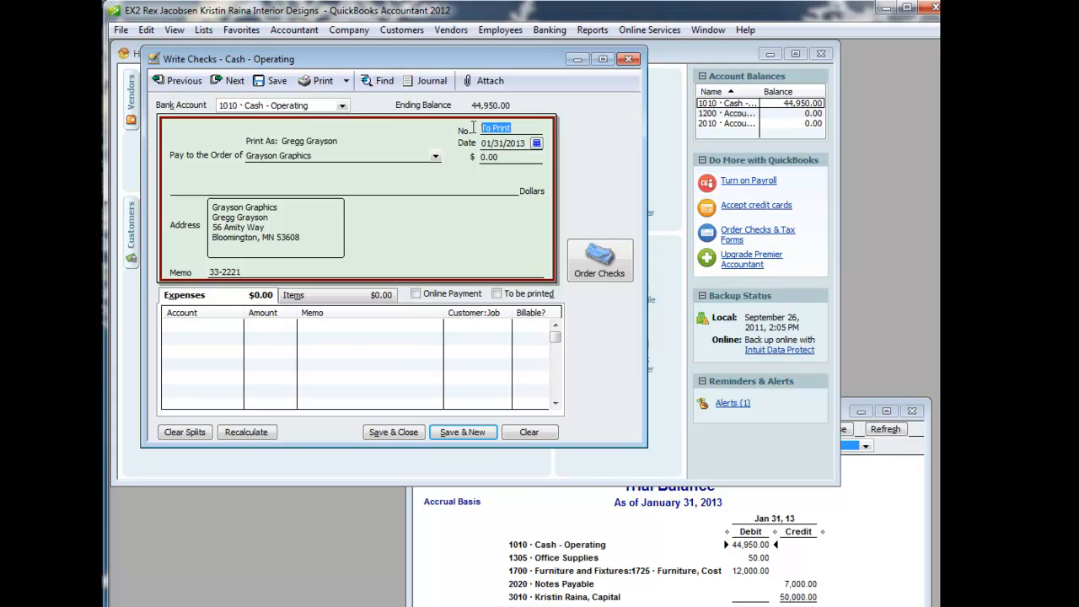
pyautogui.write('0002')
pyautogui.click(506, 158)
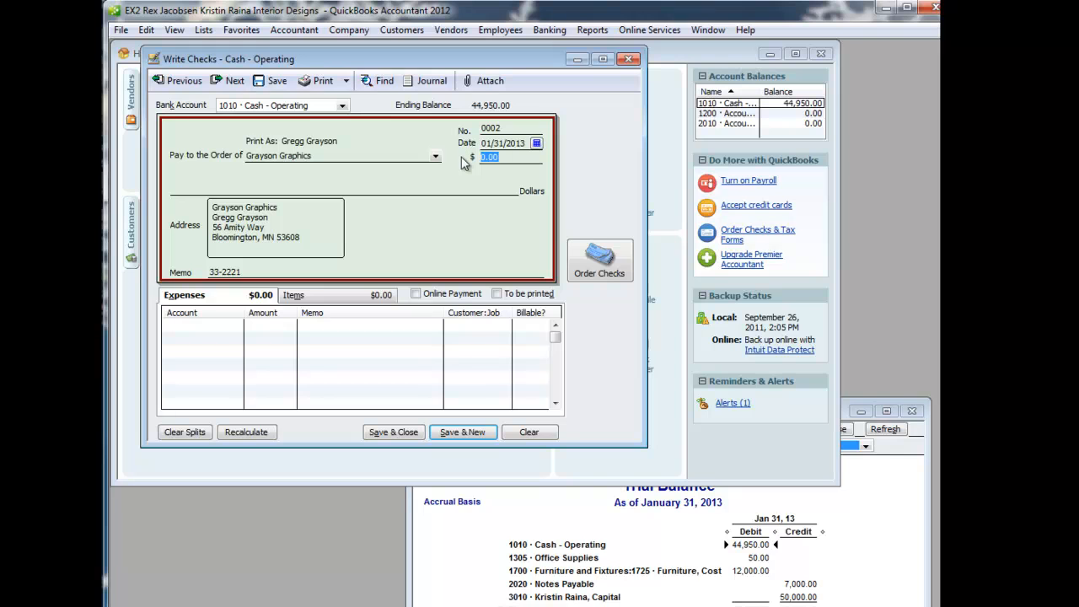
pyautogui.write('25')
# - Assign the check's expense line to account 1300 Design Supplies
pyautogui.click(242, 323)
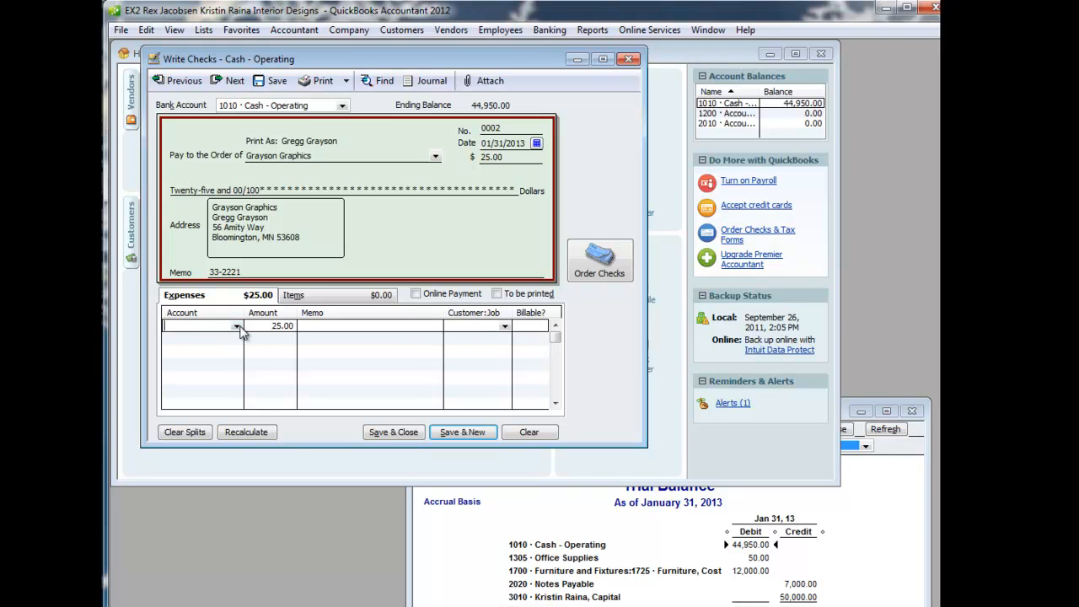
pyautogui.click(237, 327)
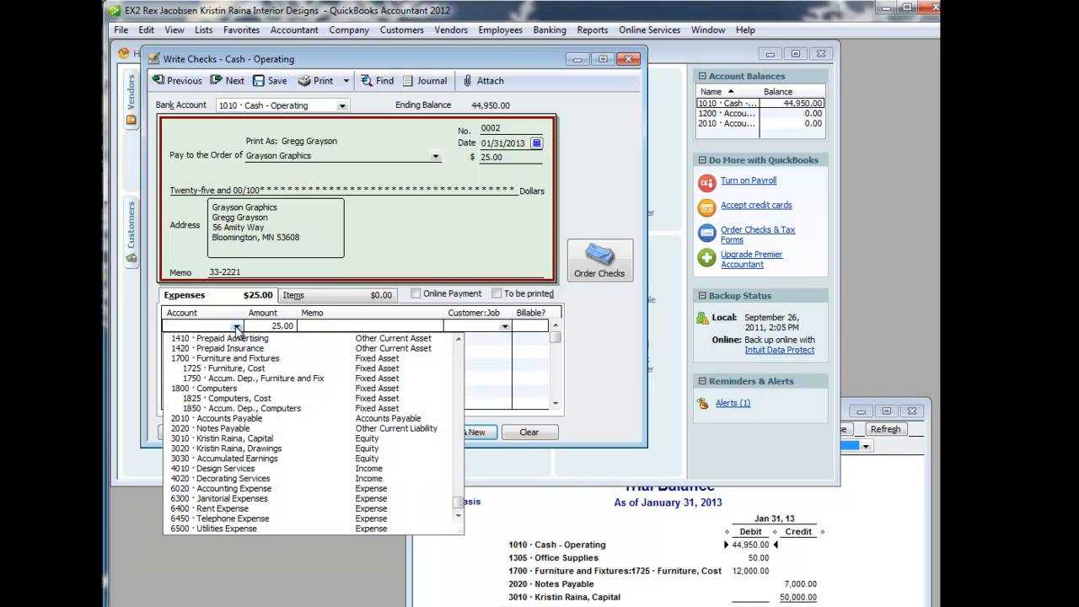
pyautogui.click(460, 354)
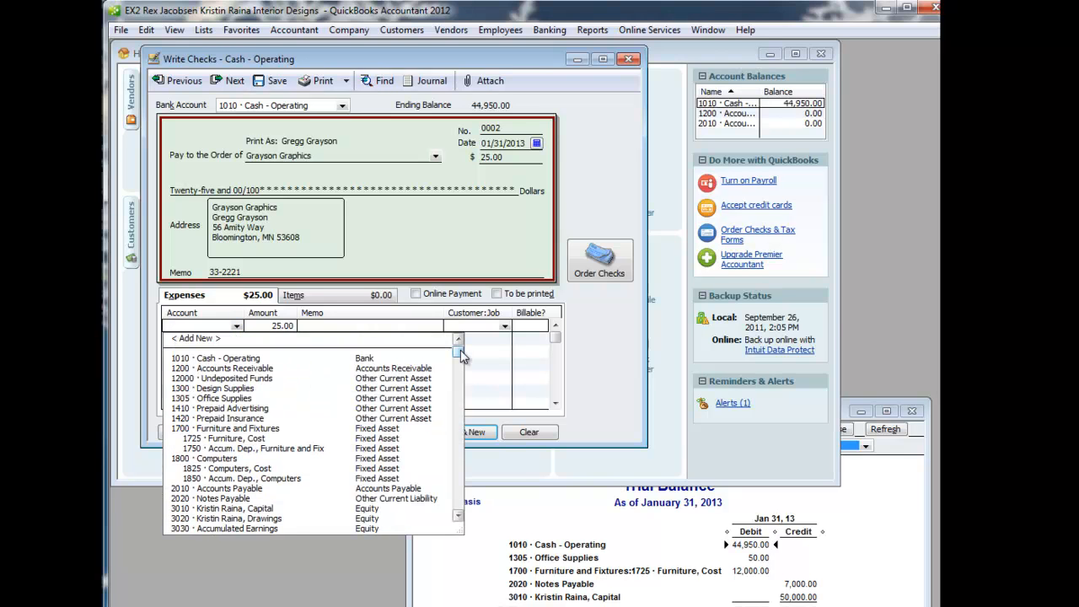
pyautogui.click(240, 388)
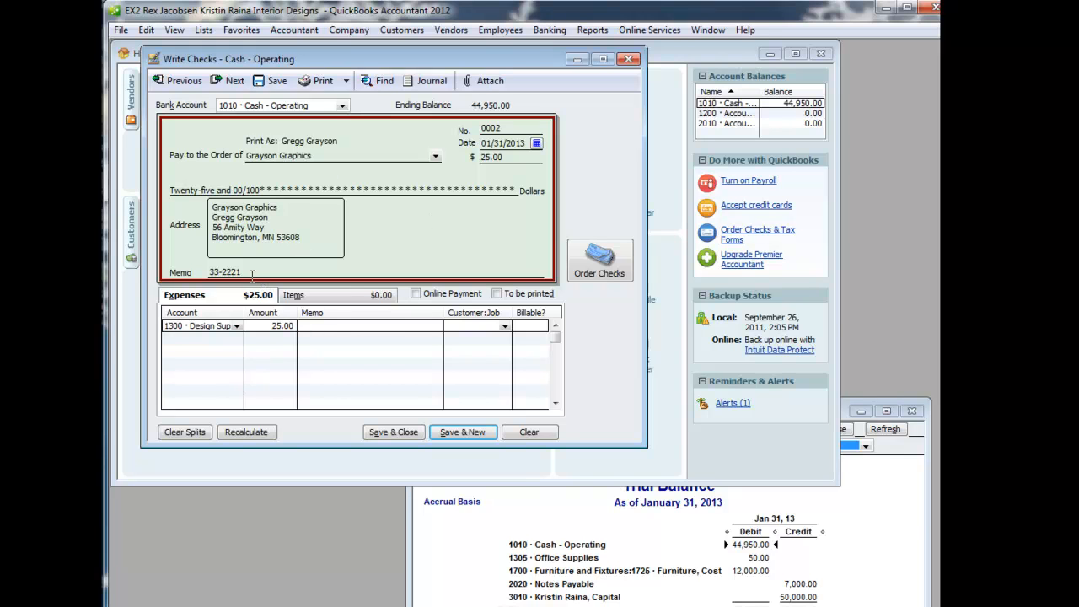
# - Replace the check's memo with "3 T-squares, 4 reams of xyz paper", then save and close the check
pyautogui.moveTo(248, 272); pyautogui.dragTo(209, 279)
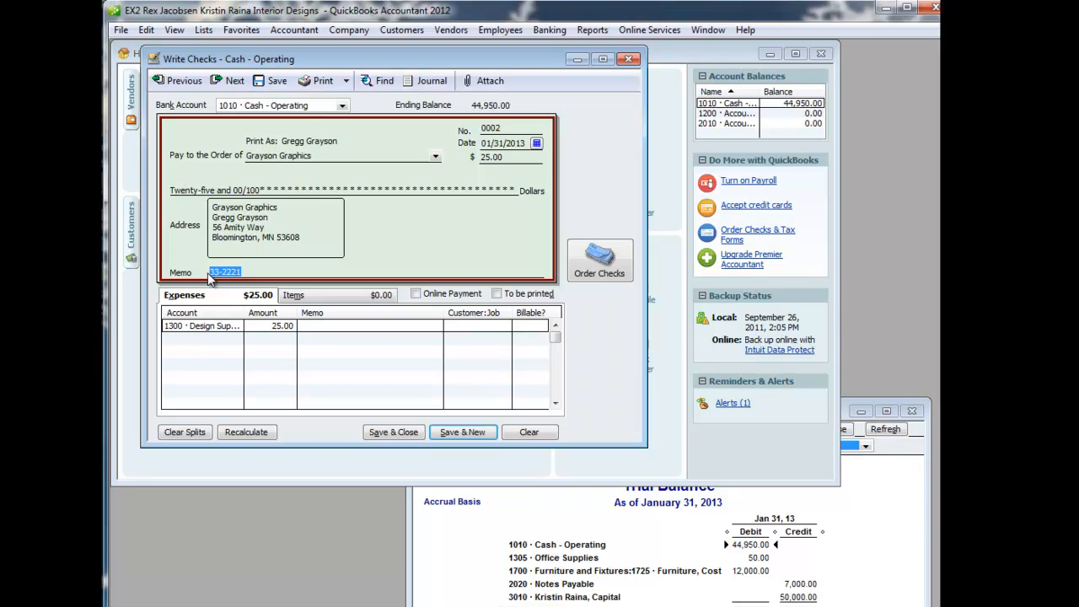
pyautogui.write('3 T-squares, 4 reams of xyz p')
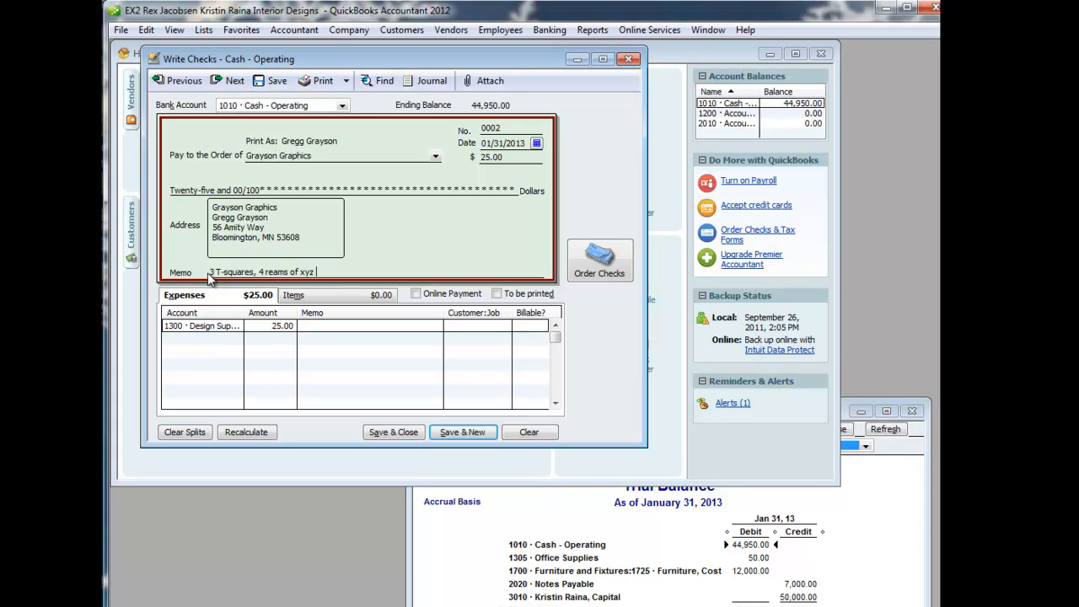
pyautogui.write('aper')
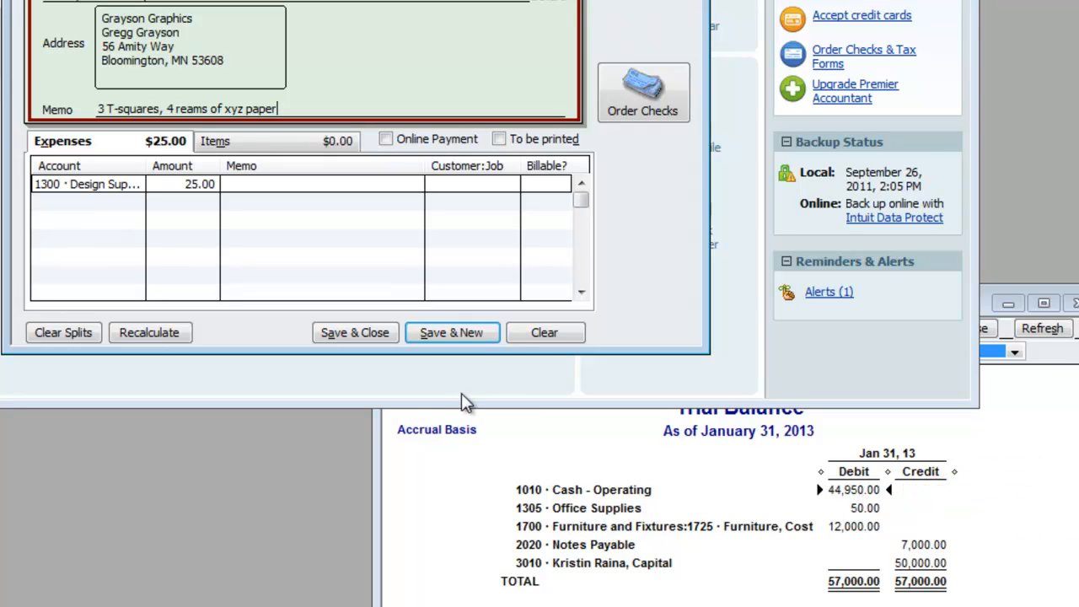
pyautogui.click(374, 338)
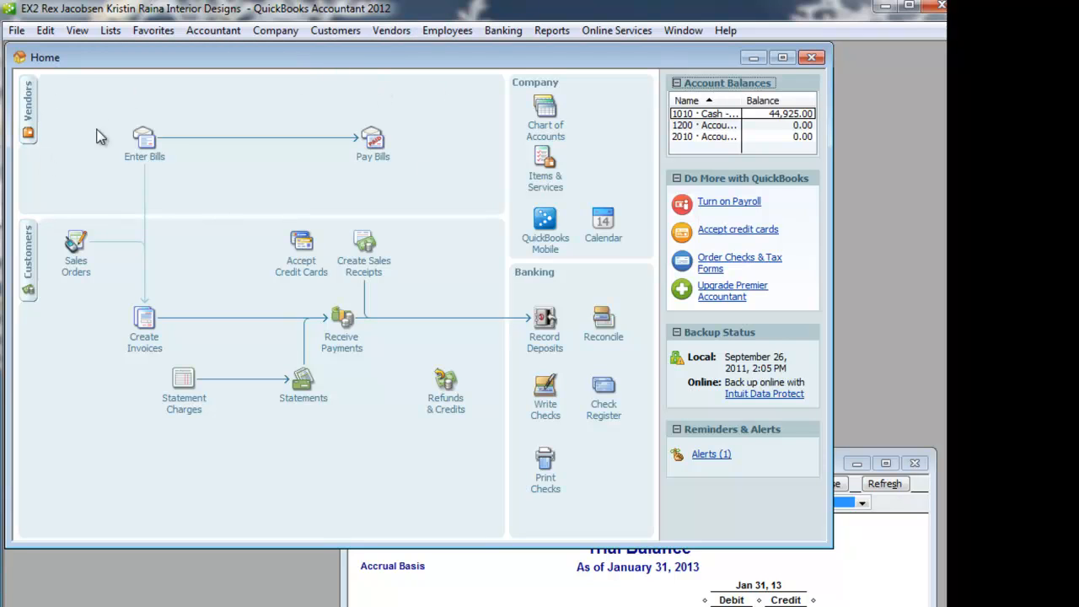
# - Open the blank vendor bill form twice, reposition it, and close it without entering a bill
pyautogui.click(392, 32)
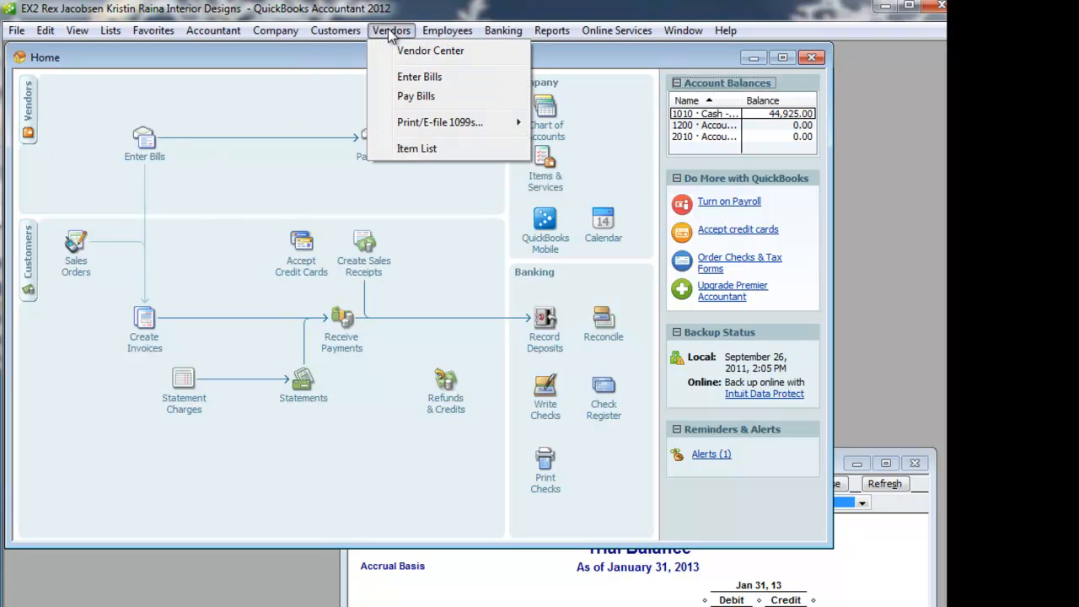
pyautogui.click(436, 77)
pyautogui.moveTo(432, 59); pyautogui.dragTo(480, 189)
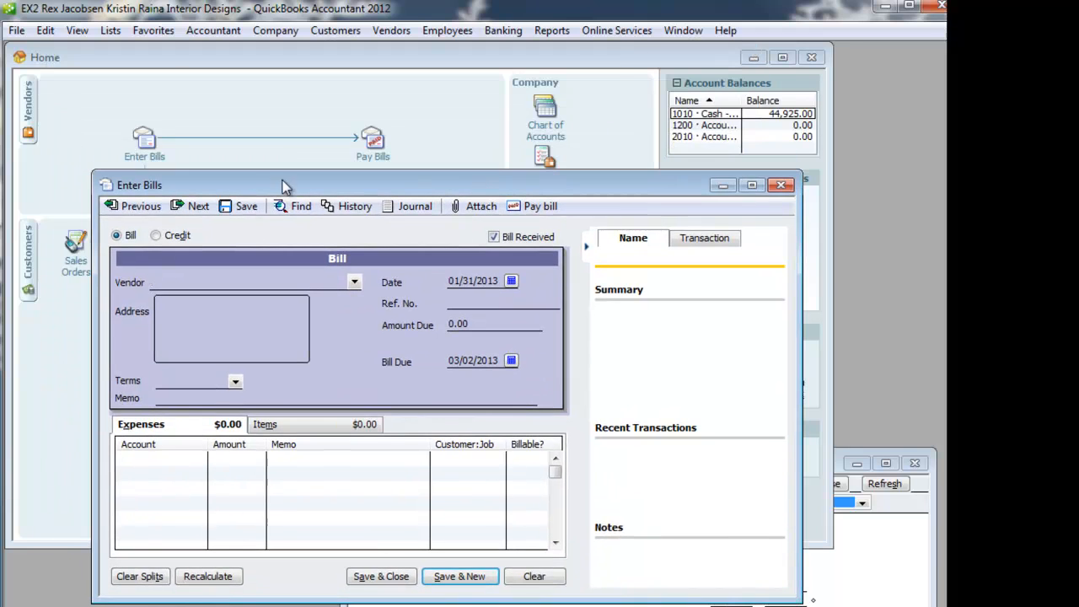
pyautogui.click(780, 186)
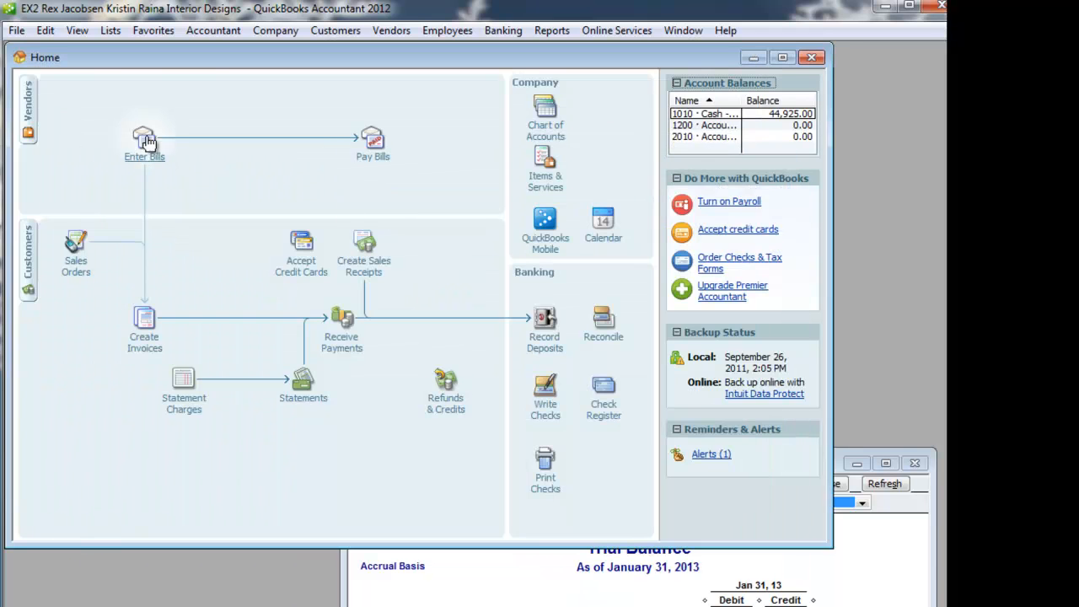
pyautogui.click(141, 140)
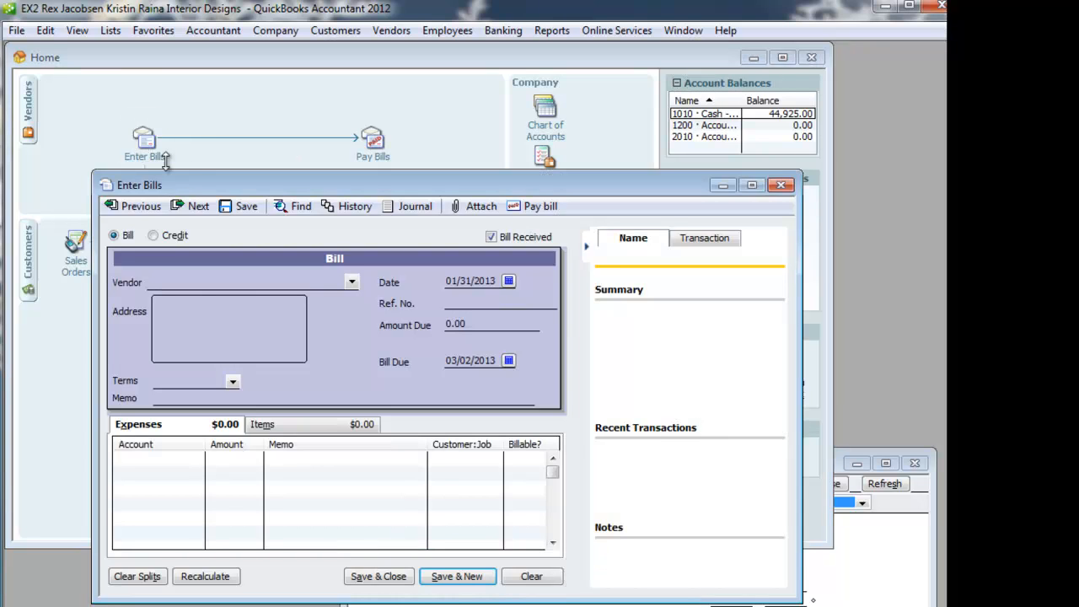
pyautogui.moveTo(208, 192); pyautogui.dragTo(192, 134)
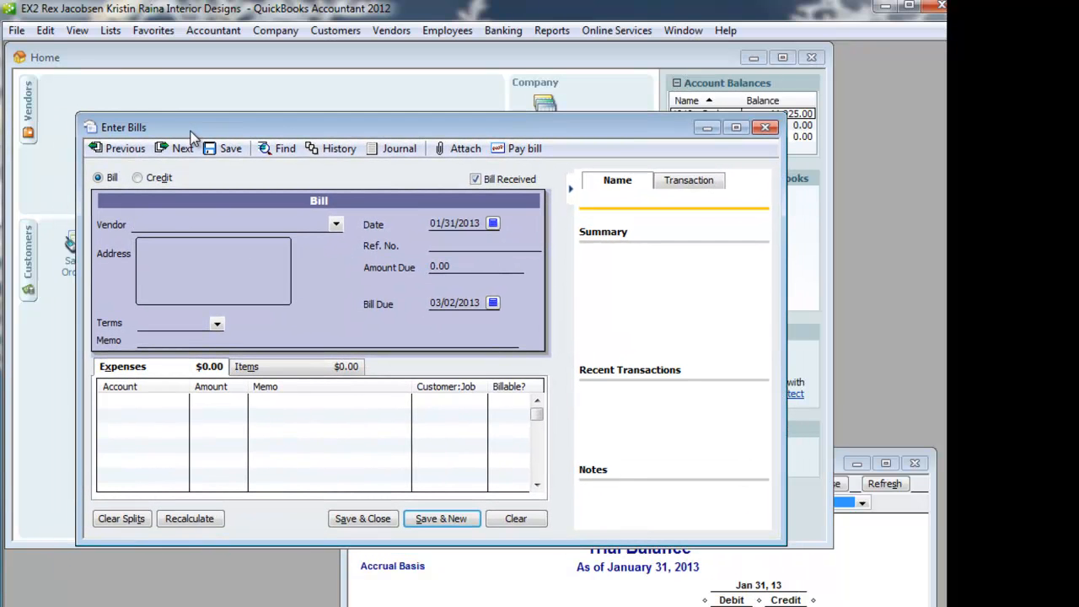
pyautogui.click(763, 127)
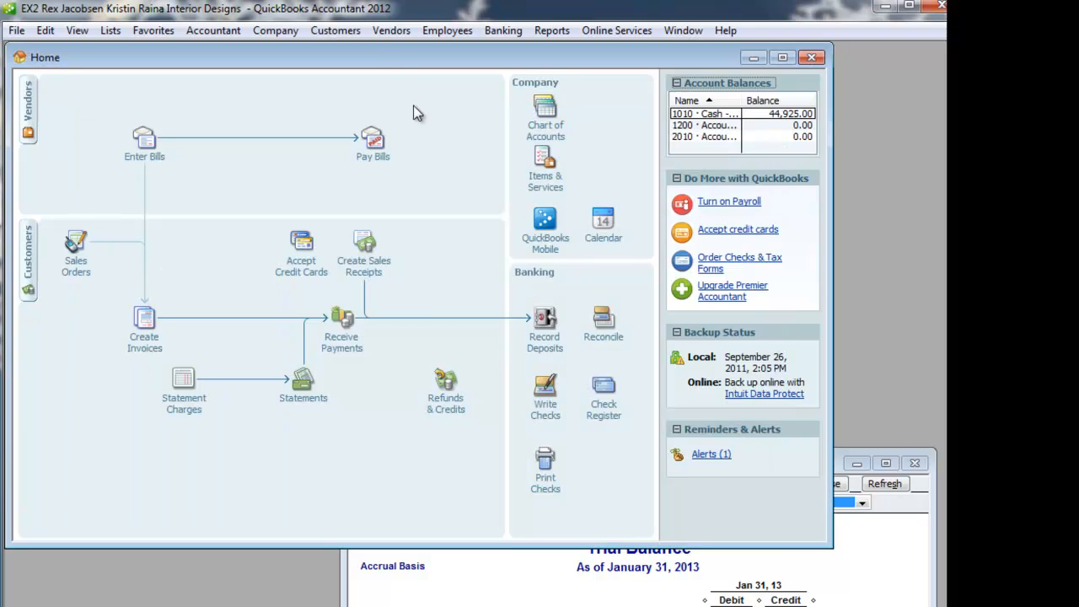
pyautogui.click(393, 32)
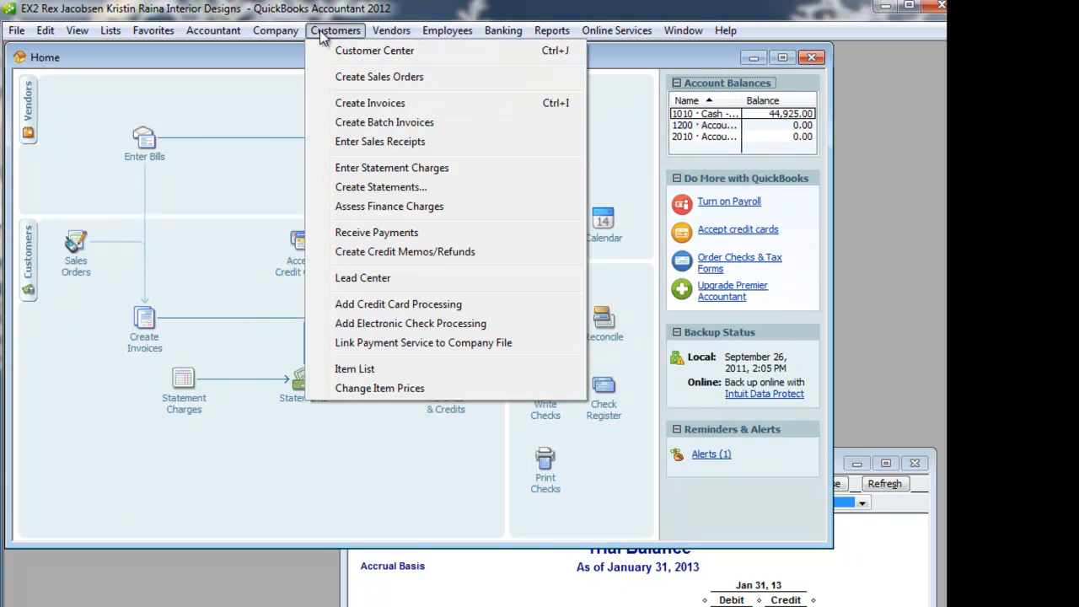
pyautogui.moveTo(259, 42)
pyautogui.moveTo(320, 32)
pyautogui.click(380, 34)
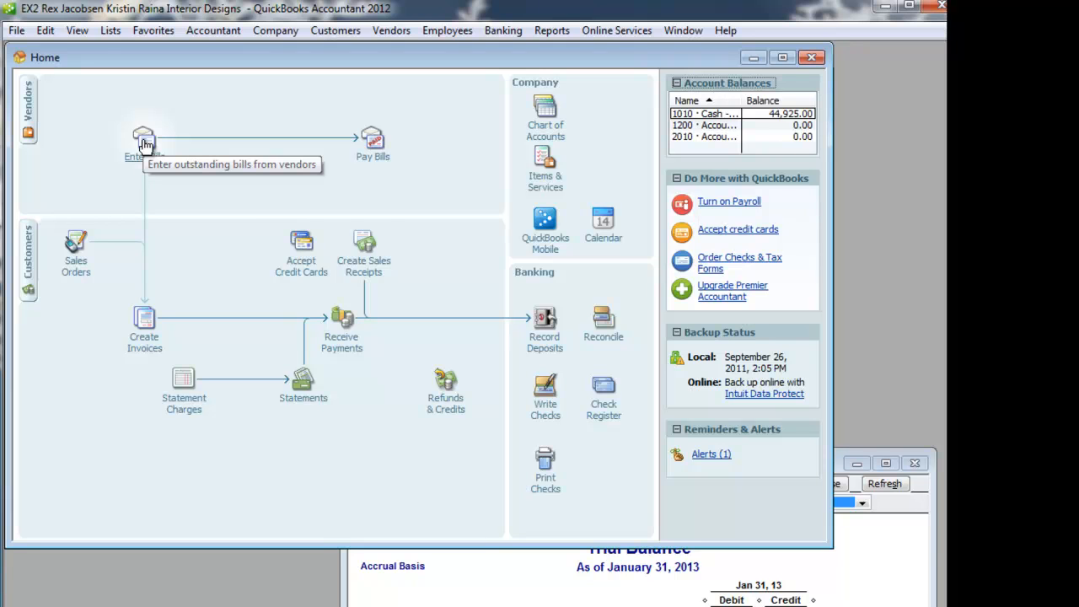
# - View the blank check form and the blank vendor bill form, closing each without an entry
pyautogui.click(546, 395)
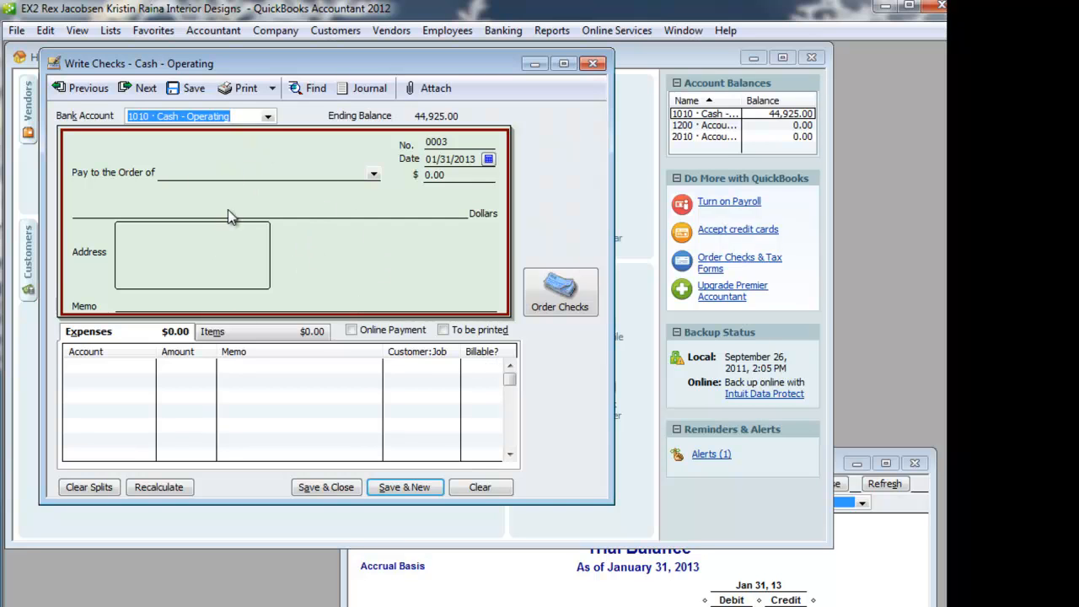
pyautogui.click(593, 64)
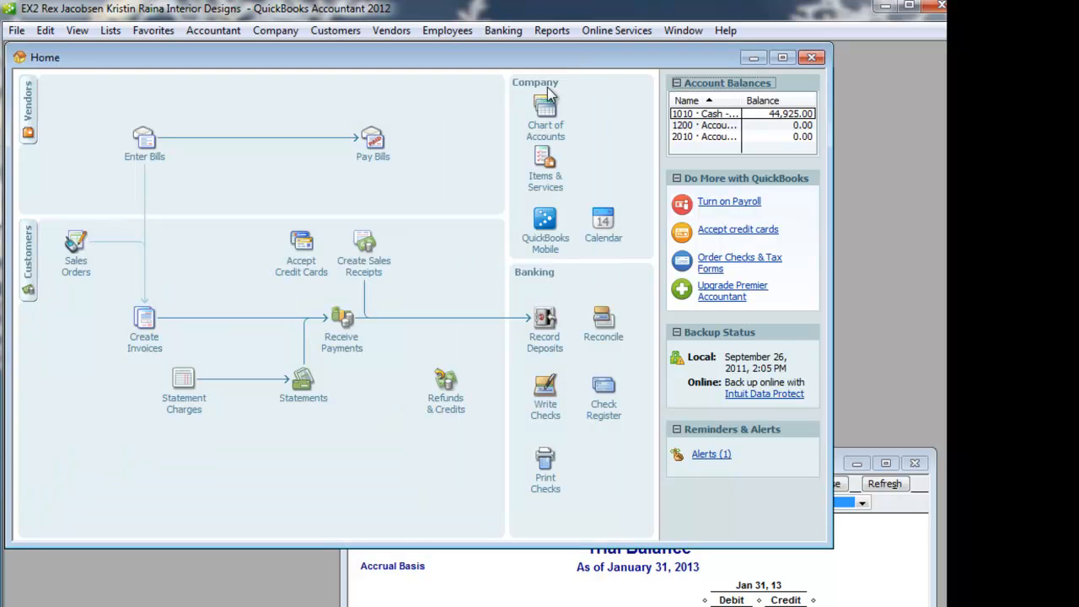
pyautogui.click(147, 144)
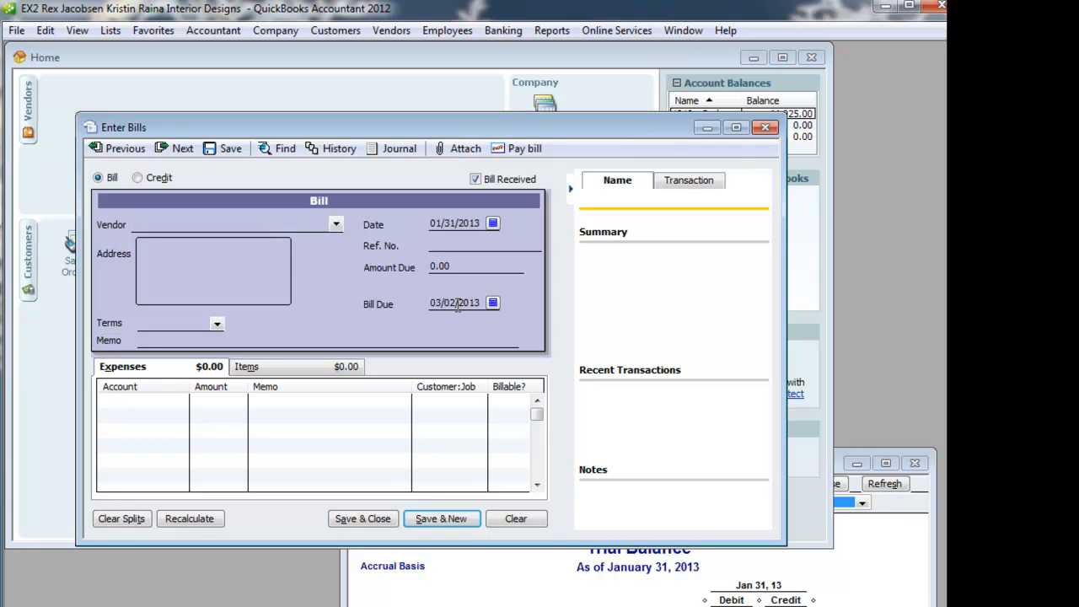
pyautogui.click(765, 127)
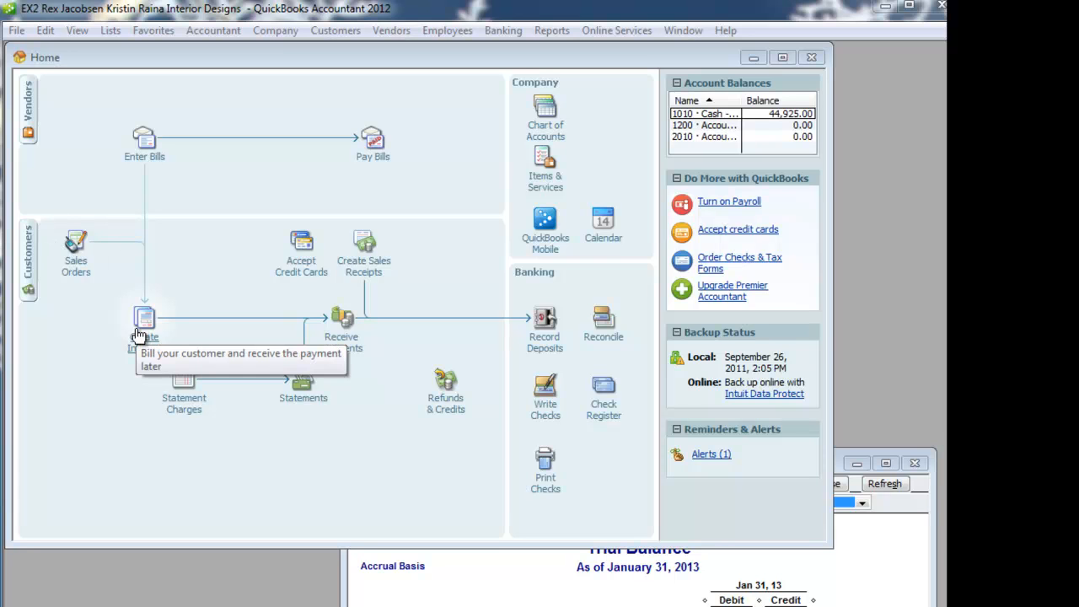
# - View the blank general journal entry form and close it without making an entry
pyautogui.click(266, 34)
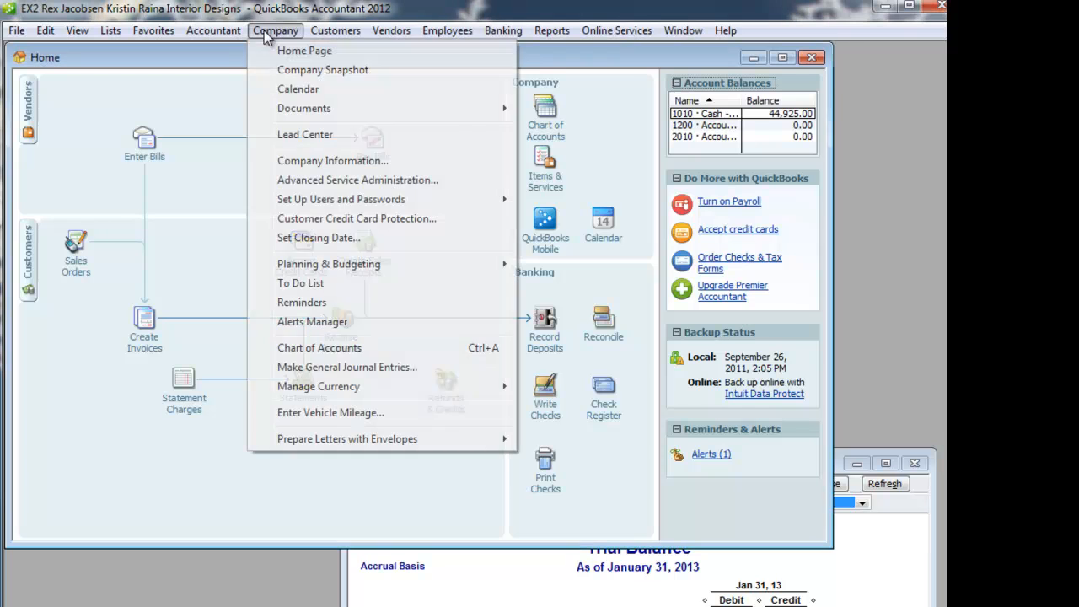
pyautogui.click(334, 367)
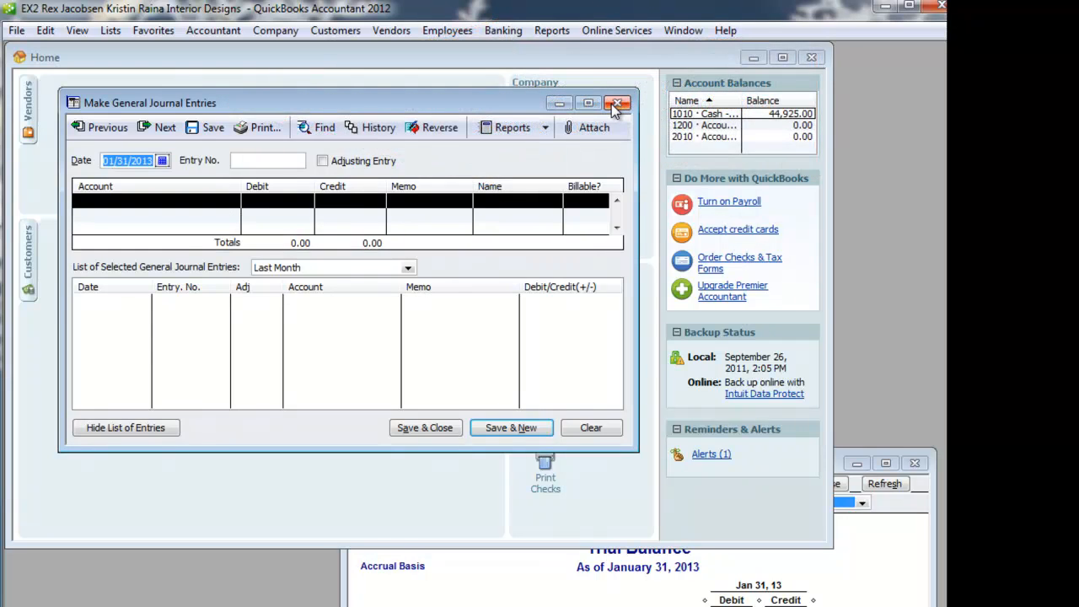
pyautogui.click(622, 103)
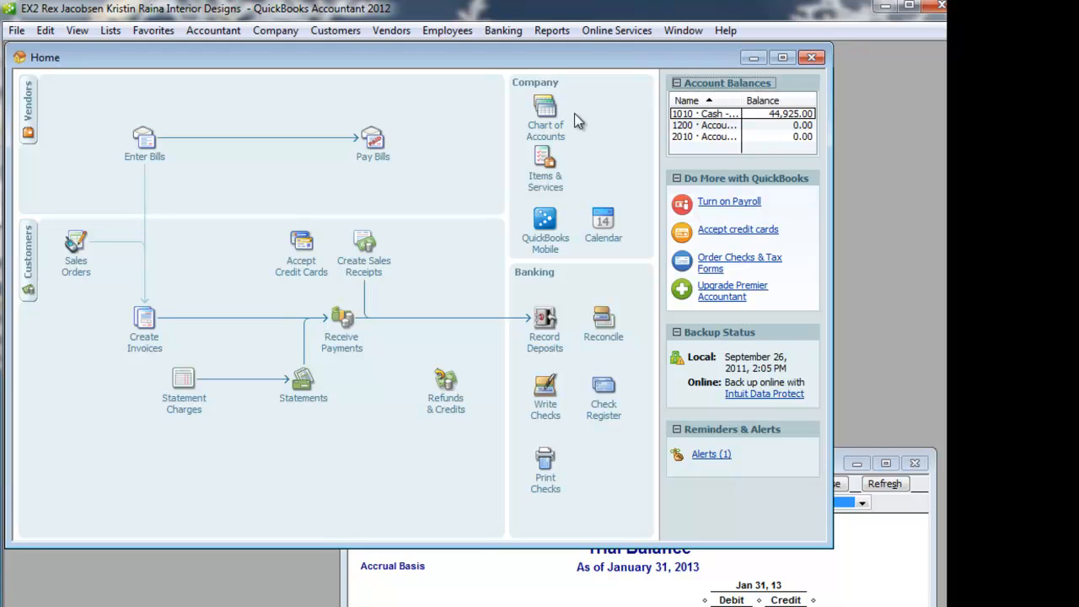
# - Go back to the previously saved check 0002 to Grayson Graphics and reposition its window
pyautogui.click(546, 390)
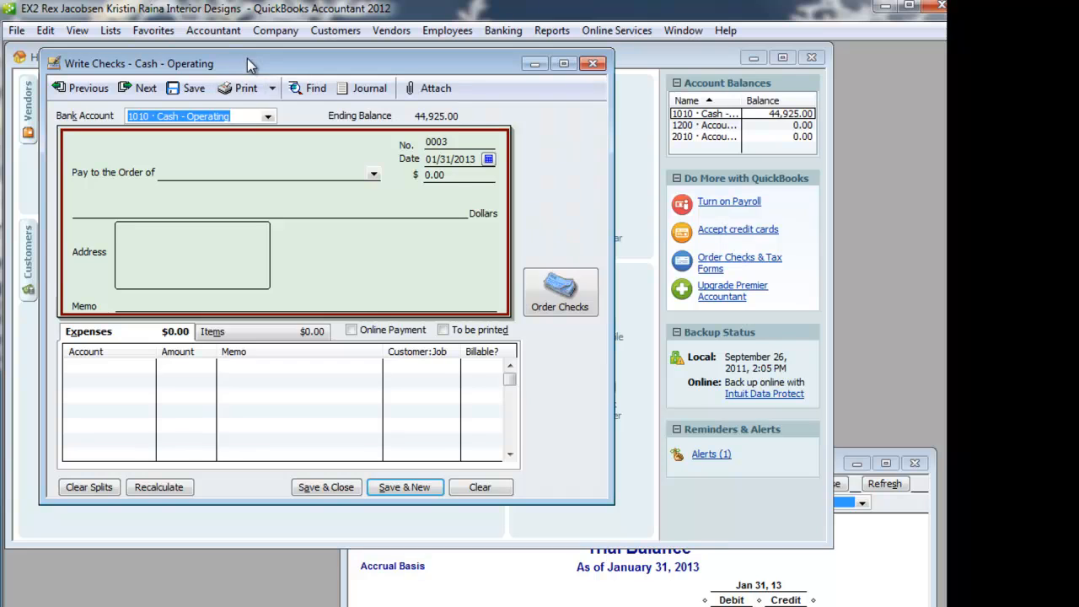
pyautogui.moveTo(250, 64); pyautogui.dragTo(260, 99)
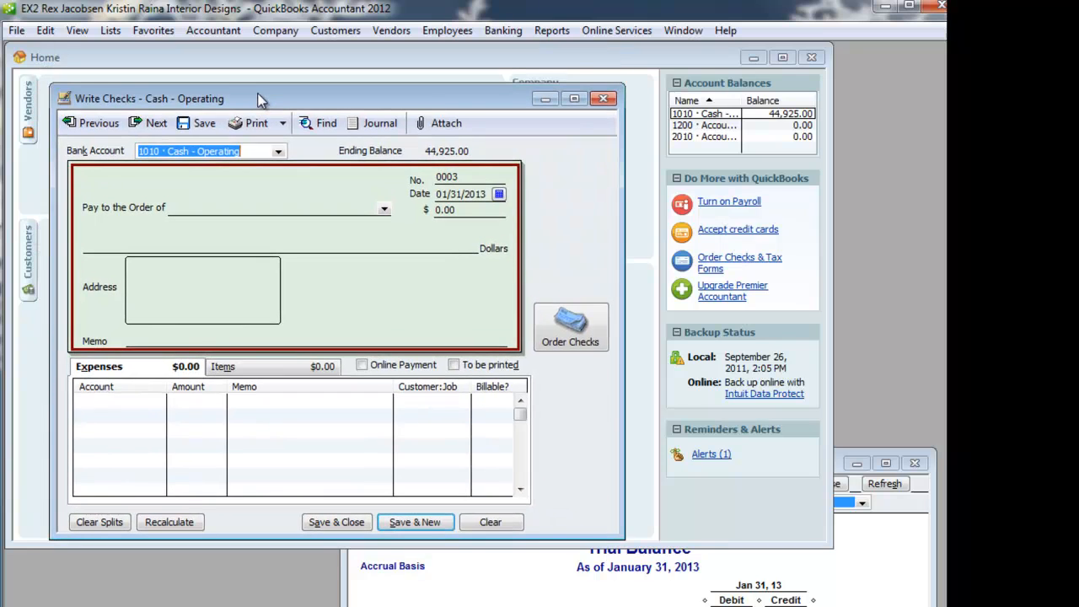
pyautogui.click(98, 132)
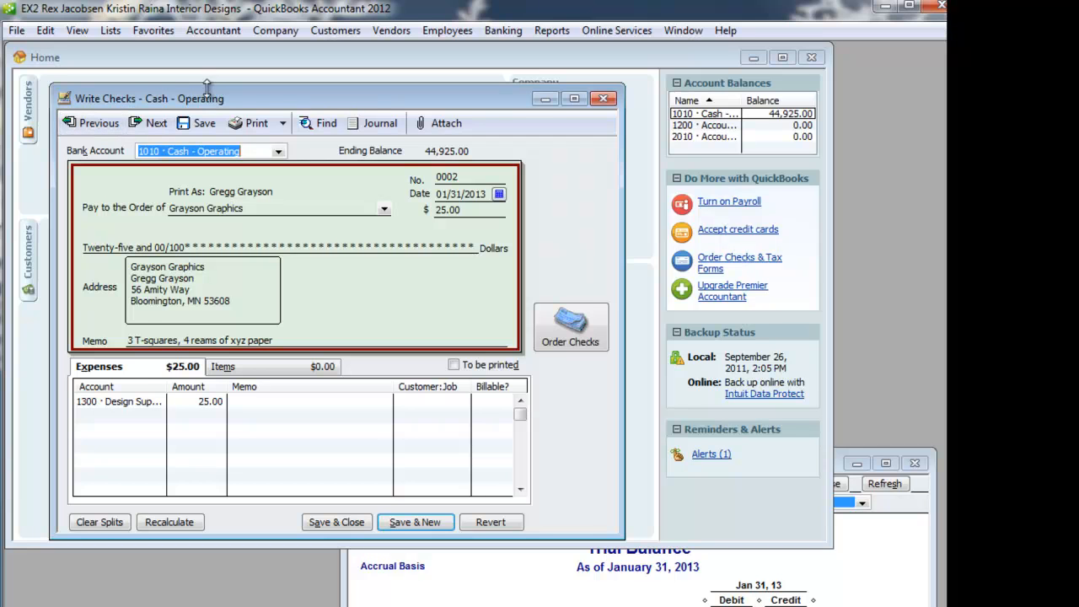
pyautogui.moveTo(204, 98); pyautogui.dragTo(236, 148)
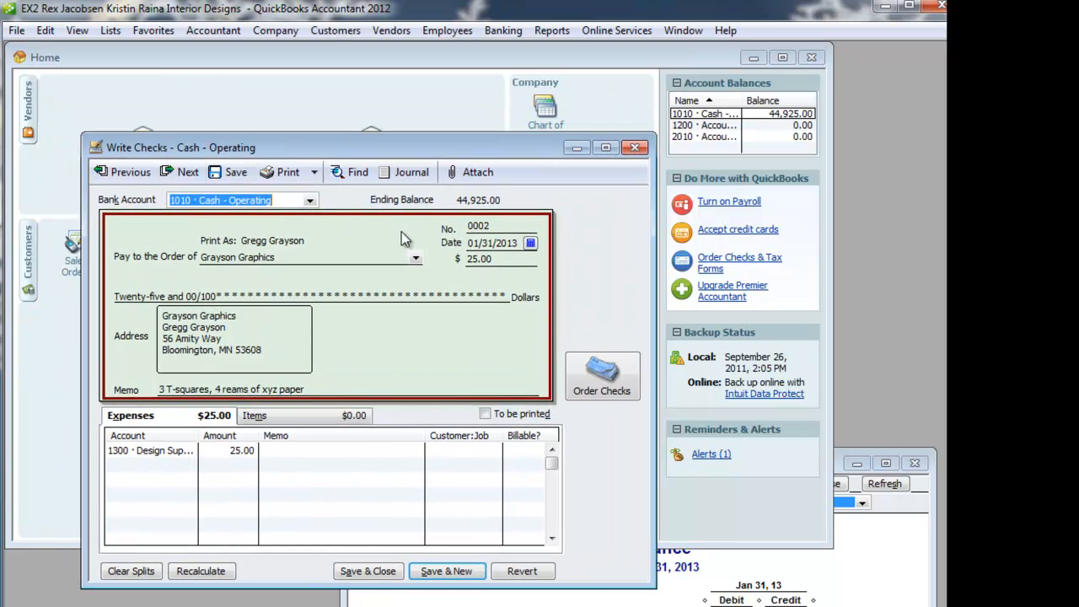
# - Change the check memo to "3 T-squares, 5 reams of xyz paper" and record the changed transaction
pyautogui.click(220, 389)
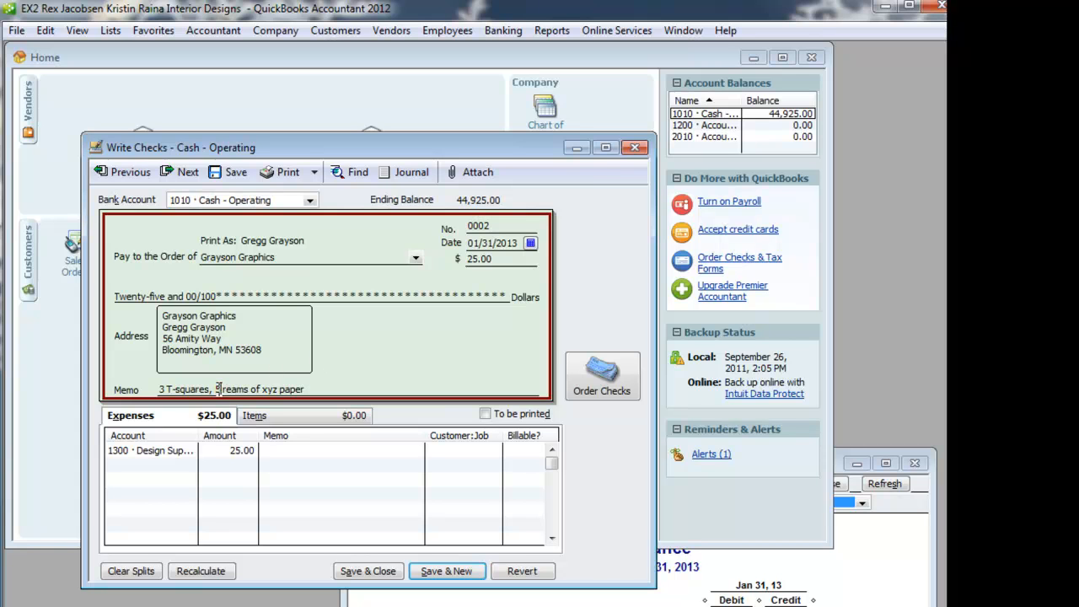
pyautogui.press('BackSpace')
pyautogui.write('5')
pyautogui.click(230, 172)
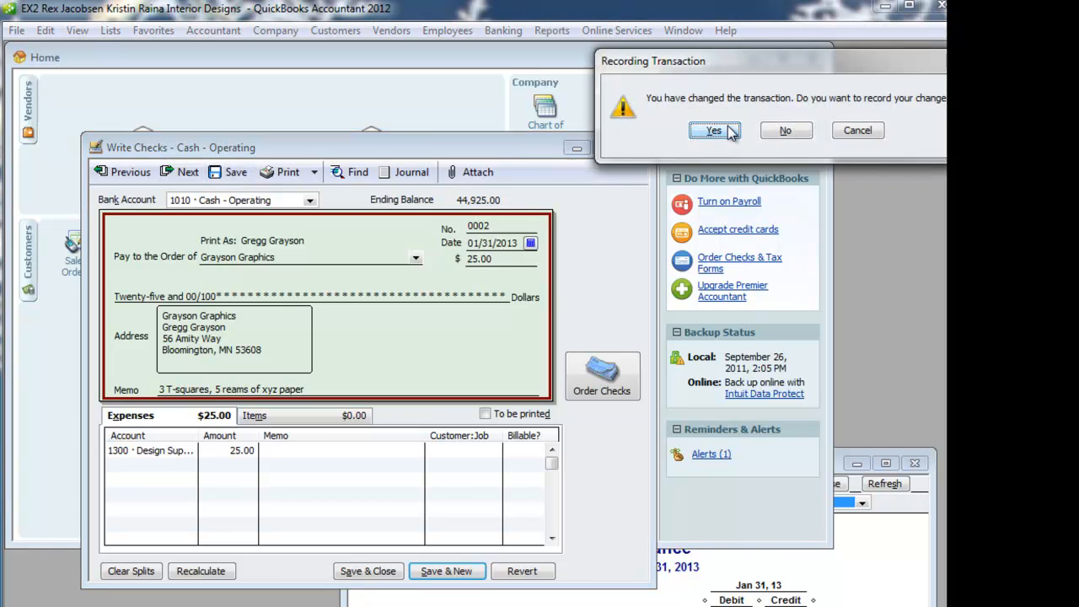
pyautogui.click(716, 131)
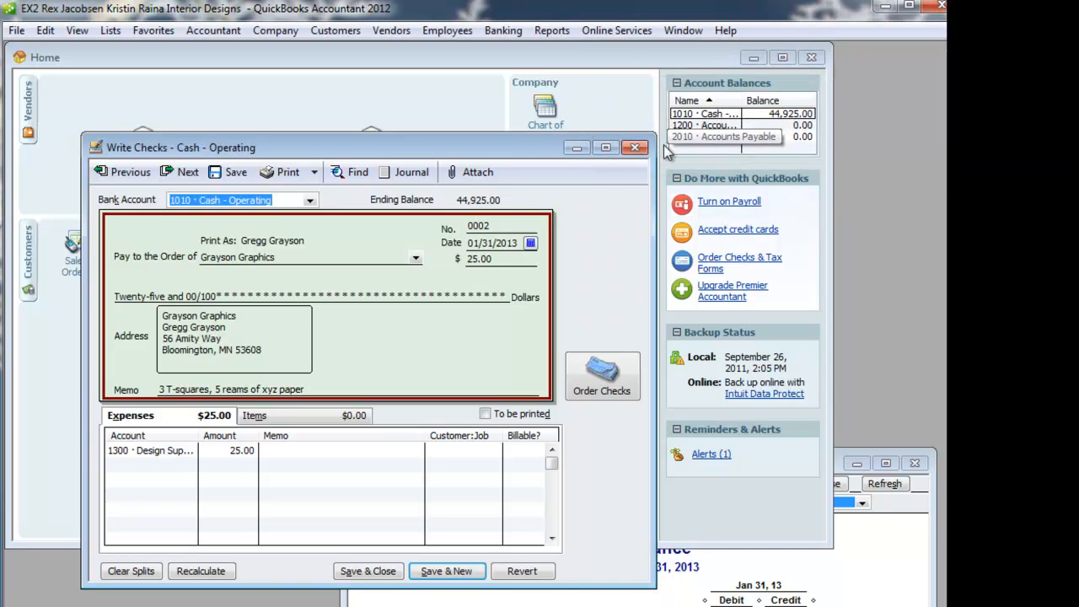
# - Open the Journal report from the accountant reports and place it below the check's header details
pyautogui.moveTo(526, 146); pyautogui.dragTo(492, 118)
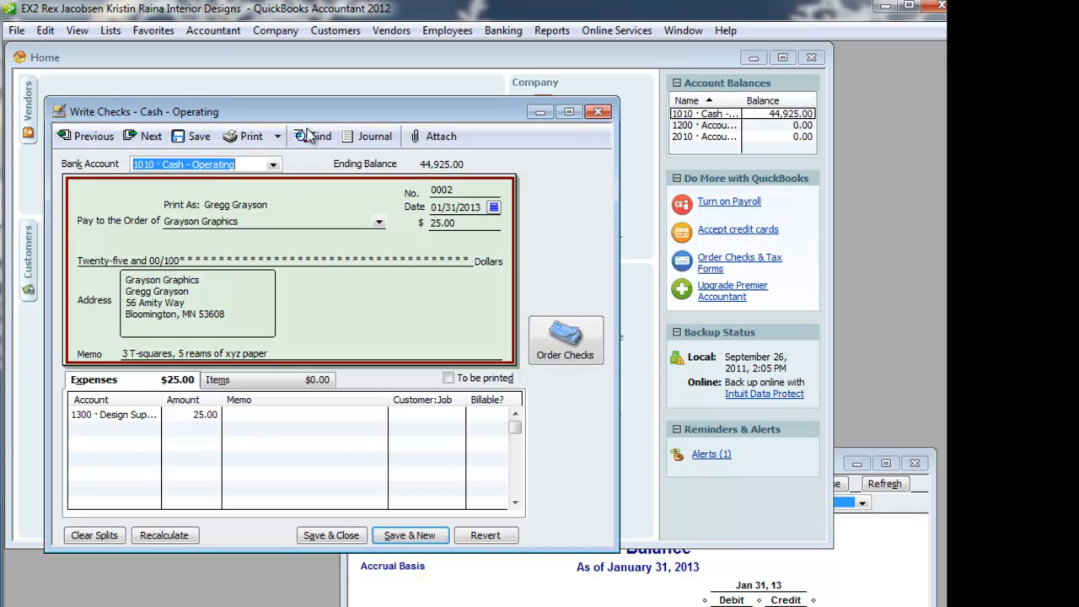
pyautogui.moveTo(318, 110)
pyautogui.mouseDown()
pyautogui.moveTo(288, 96)
pyautogui.moveTo(312, 104)
pyautogui.moveTo(317, 92)
pyautogui.mouseUp()
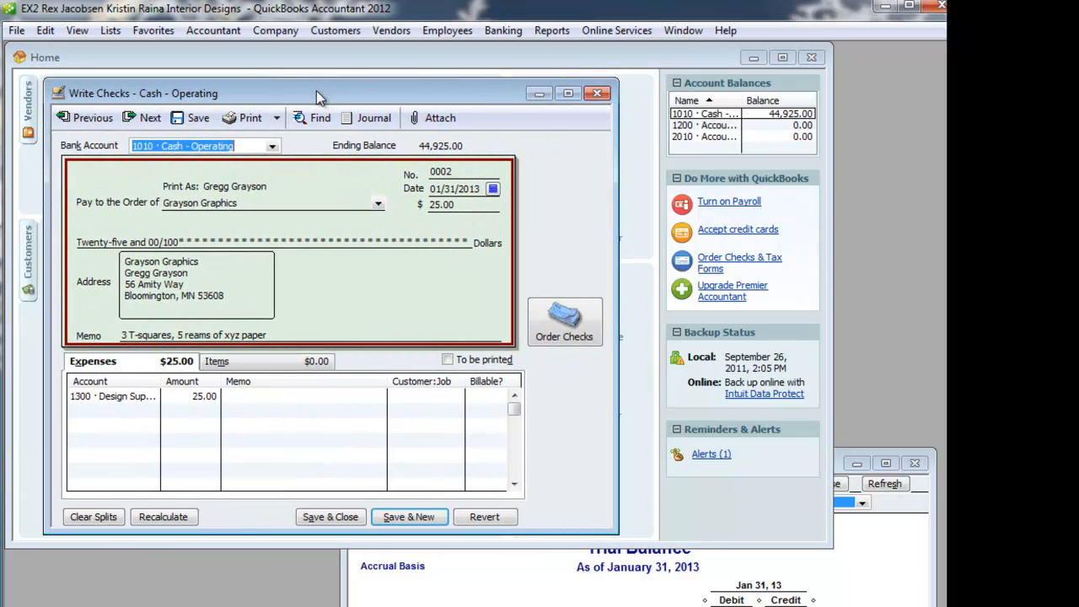
pyautogui.click(550, 31)
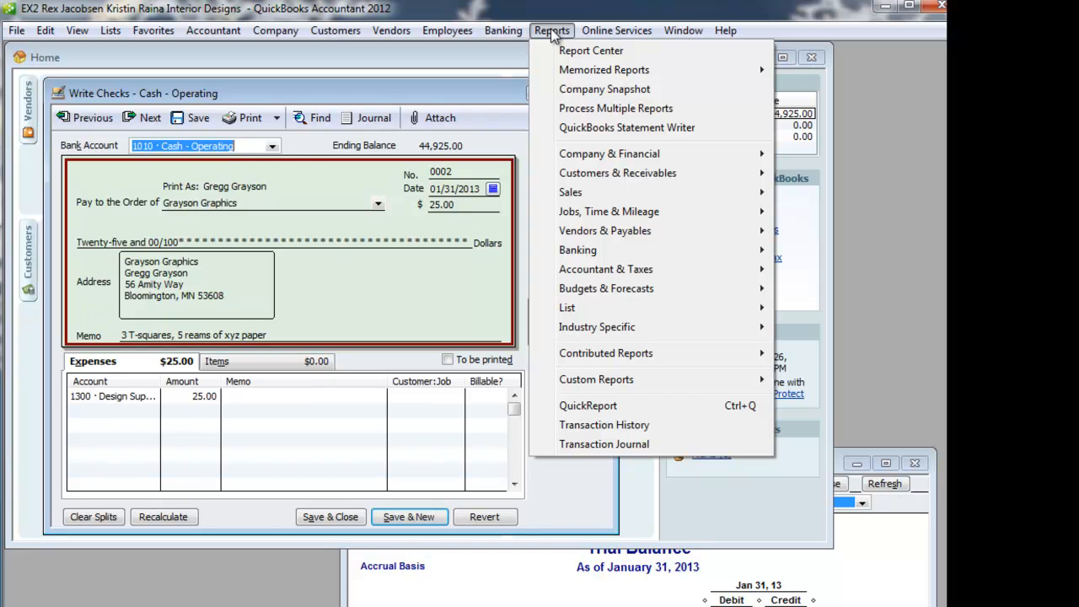
pyautogui.moveTo(628, 270)
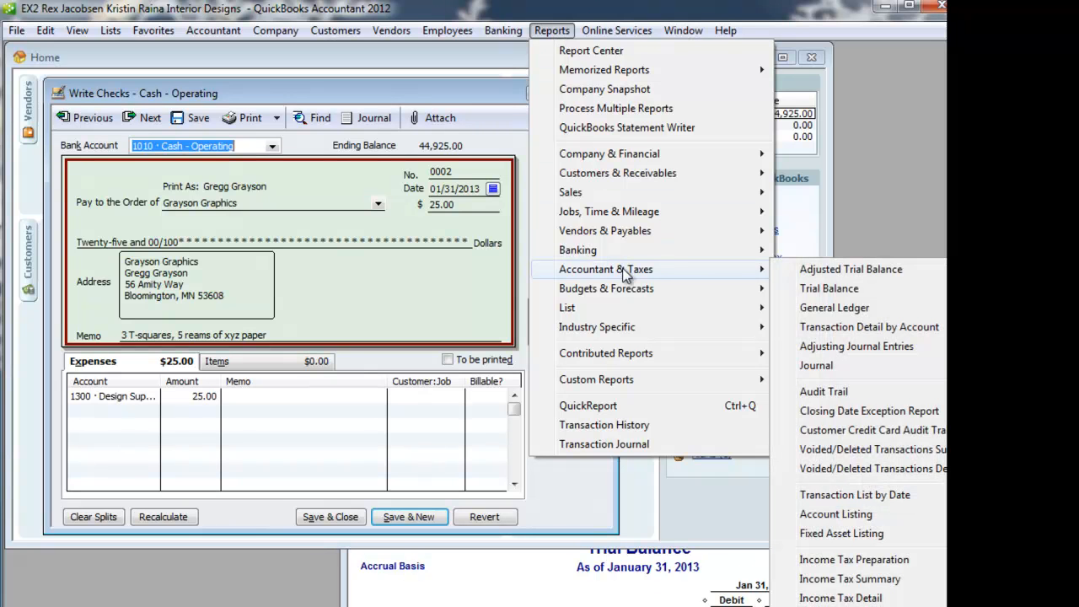
pyautogui.click(817, 364)
pyautogui.moveTo(516, 122); pyautogui.dragTo(576, 292)
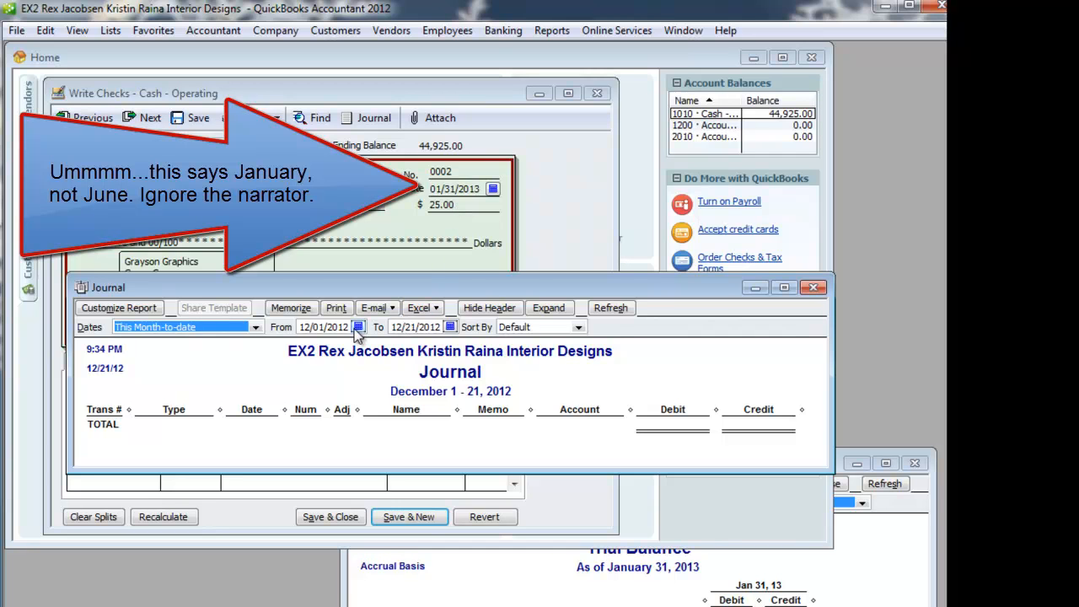
# - Set the Journal report's date range from 01/31/2013 to 01/31/2013 and widen its Account column
pyautogui.press('Tab')
pyautogui.write('01')
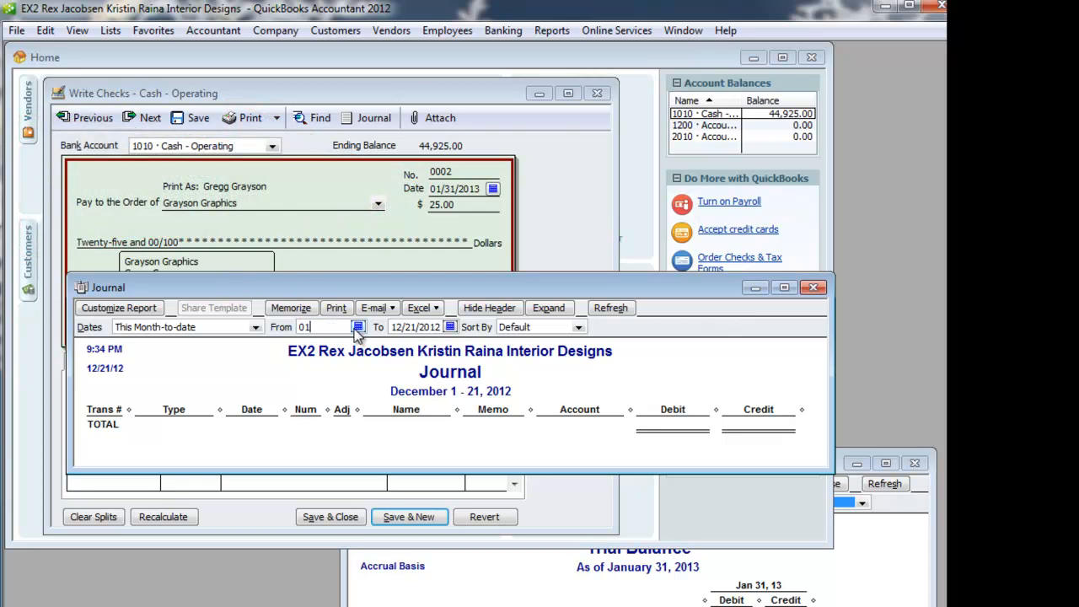
pyautogui.write('/31/20')
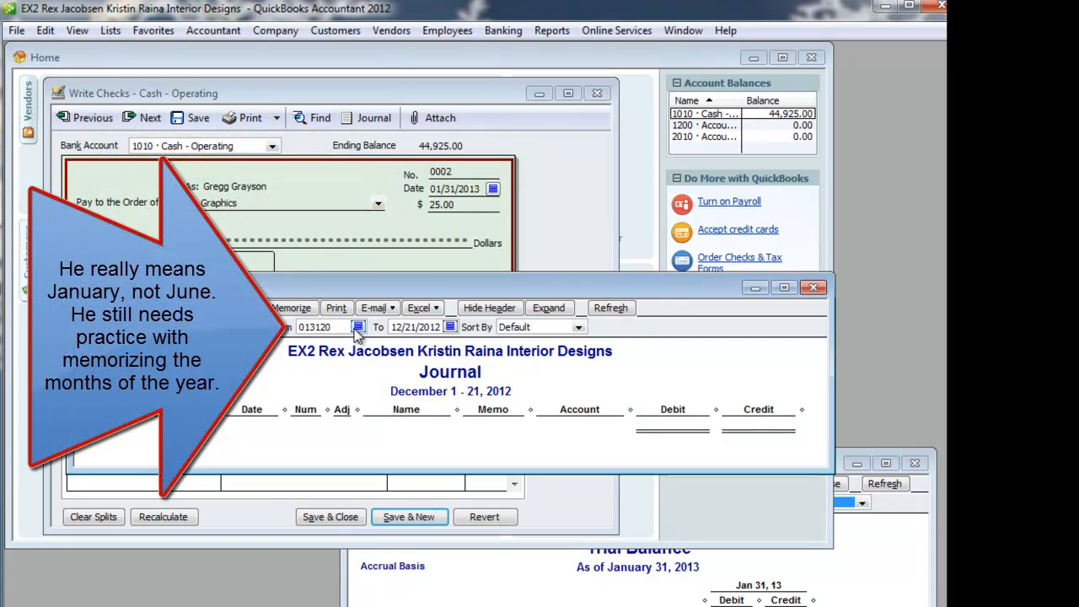
pyautogui.write('13')
pyautogui.press('Tab')
pyautogui.write('01/31/')
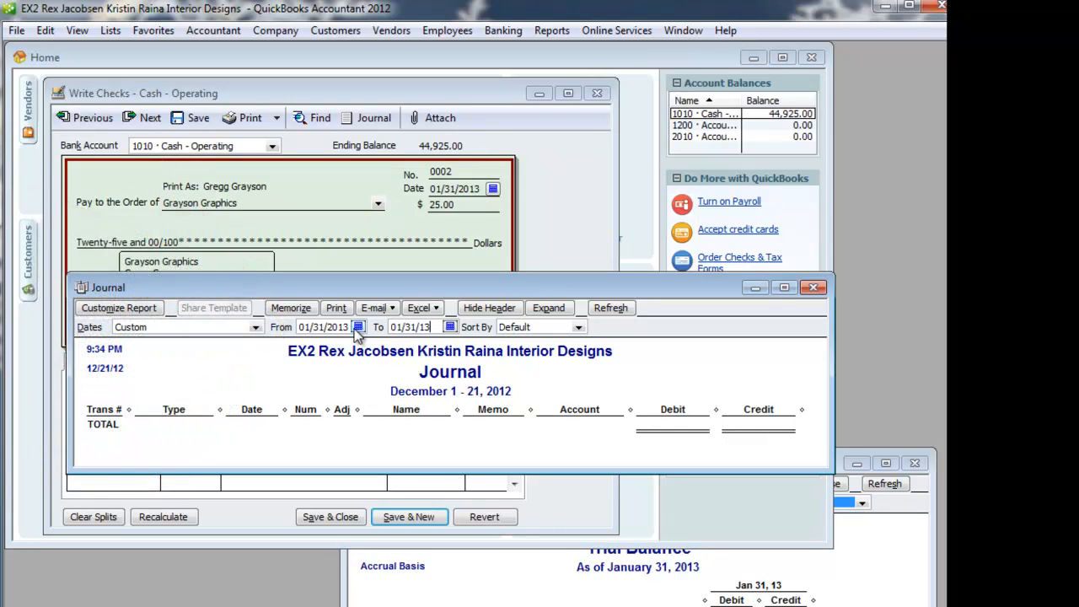
pyautogui.press('Tab')
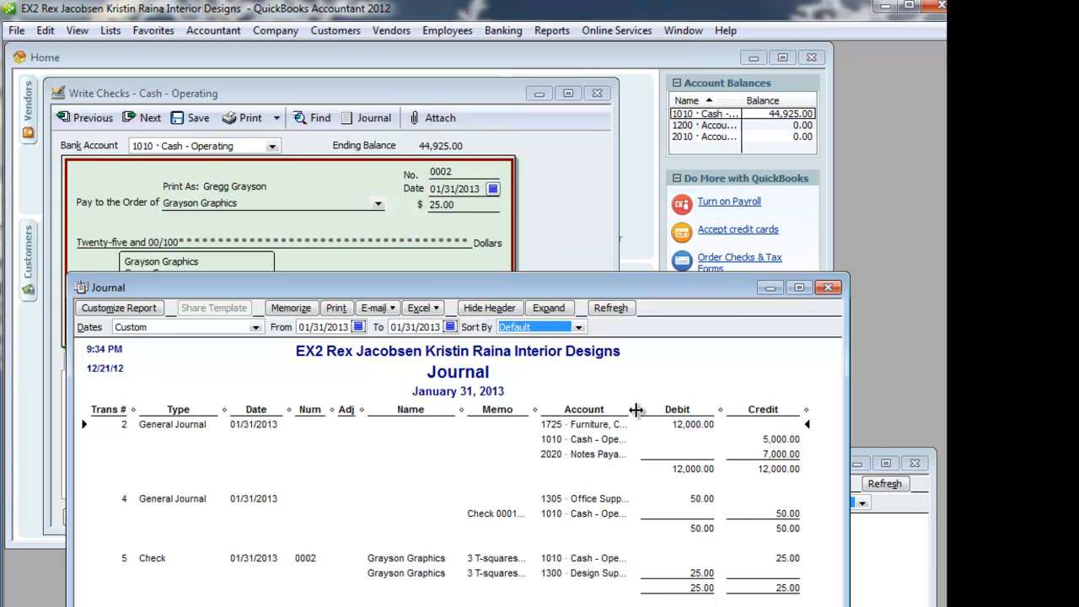
pyautogui.moveTo(636, 410); pyautogui.dragTo(675, 410)
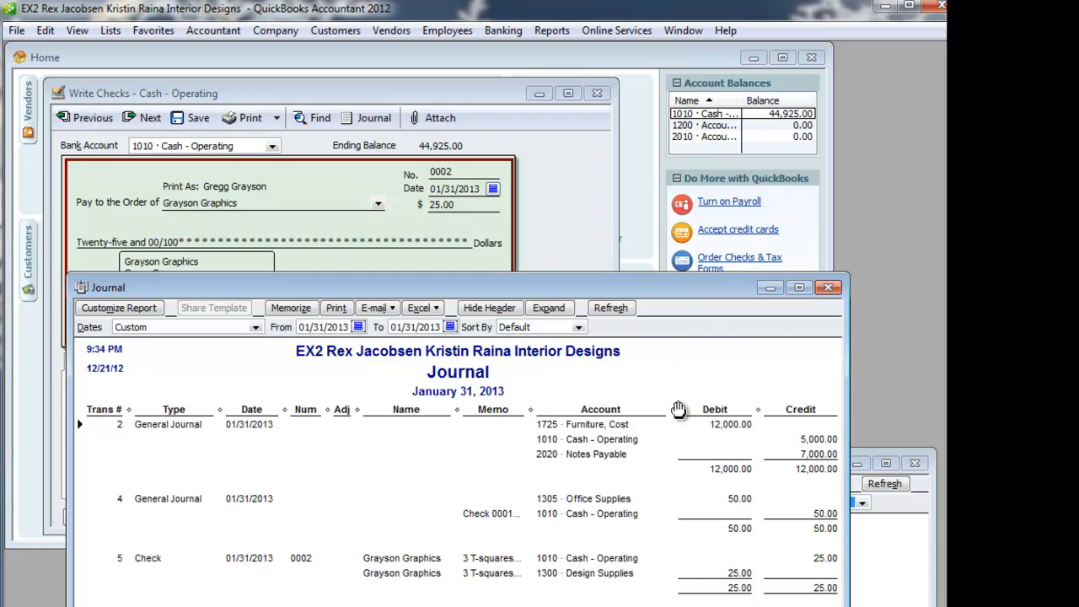